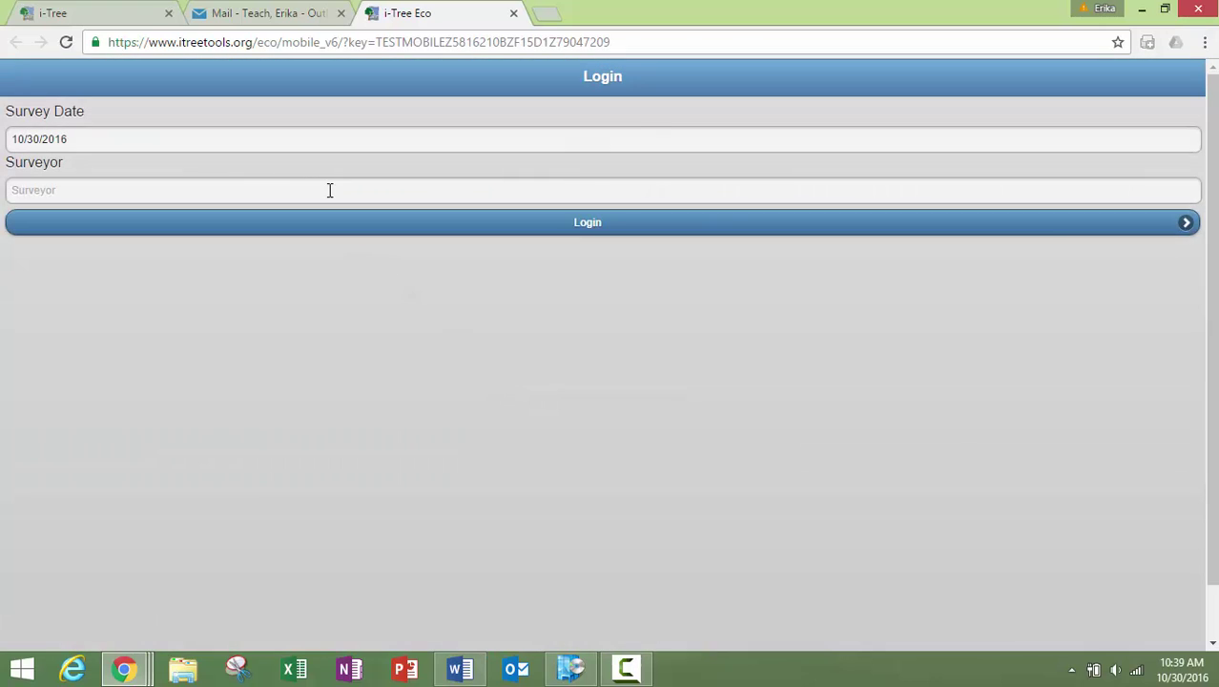
Step: Log in to the 10/30/2016 survey using the surveyor's name
{"action": "left_click", "coordinate": [329, 190]}
{"action": "type", "text": "erika"}
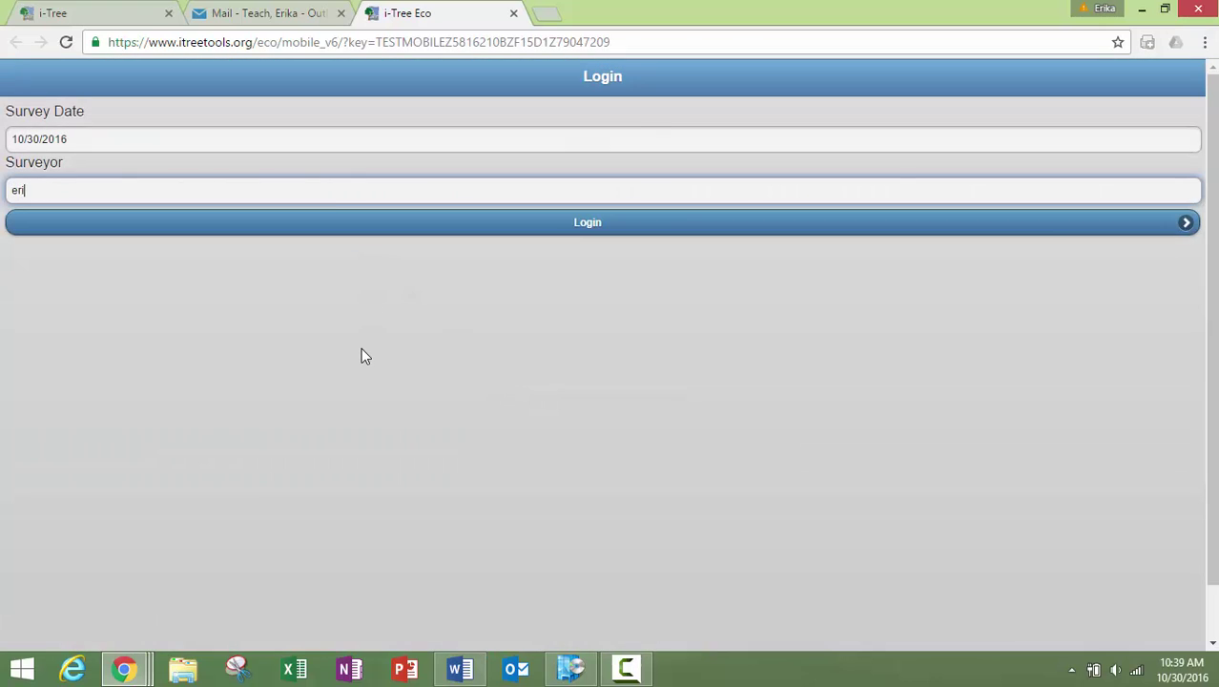
{"action": "left_click", "coordinate": [635, 229]}
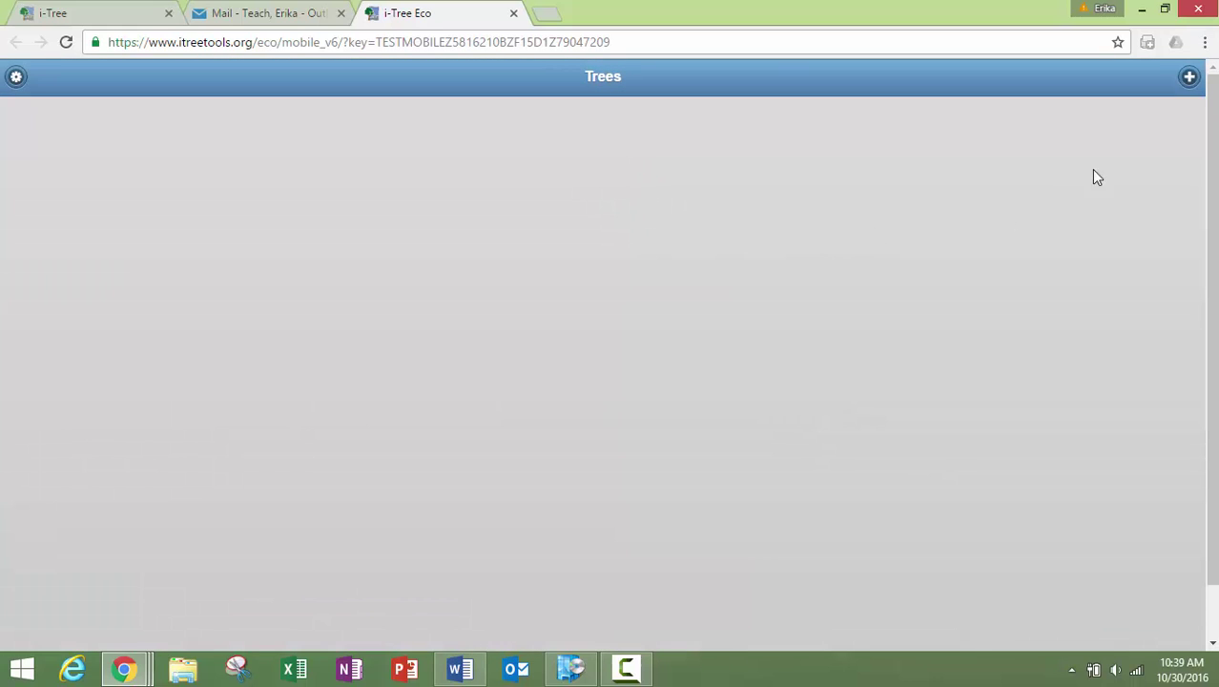
Step: Add Tree 1 and set its species to Quercus acerifolia, searching 'quercus' by scientific name
{"action": "left_click", "coordinate": [1189, 80]}
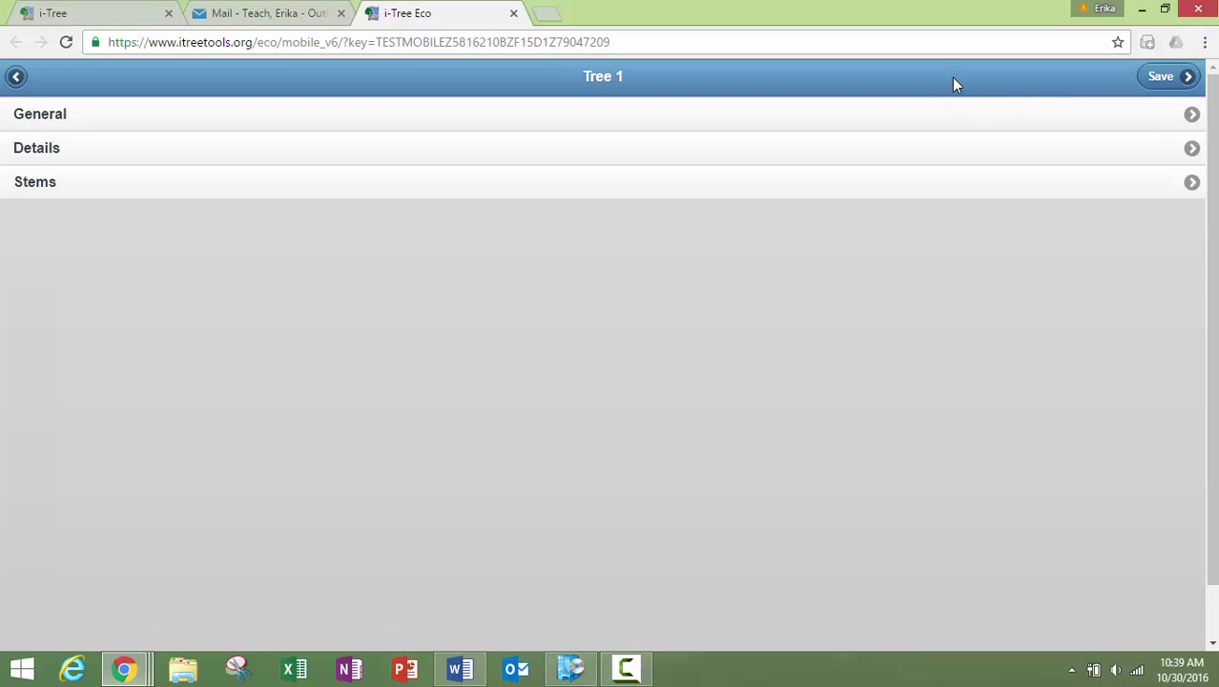
{"action": "left_click", "coordinate": [1192, 115]}
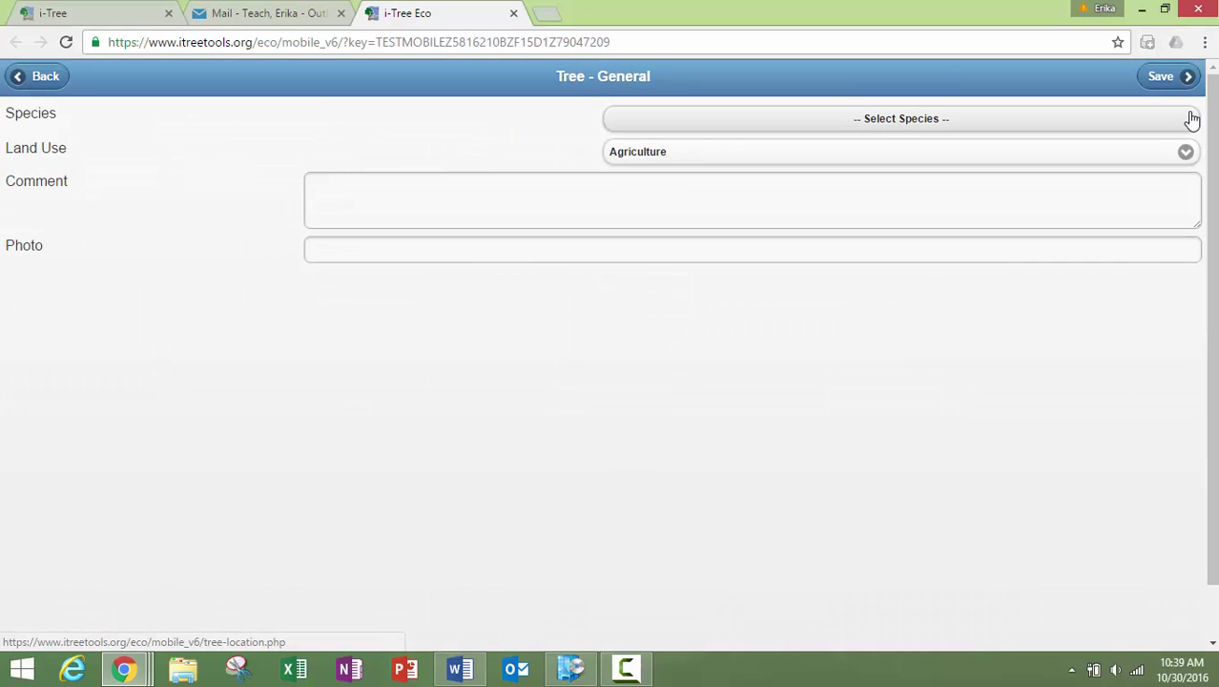
{"action": "left_click", "coordinate": [1191, 133]}
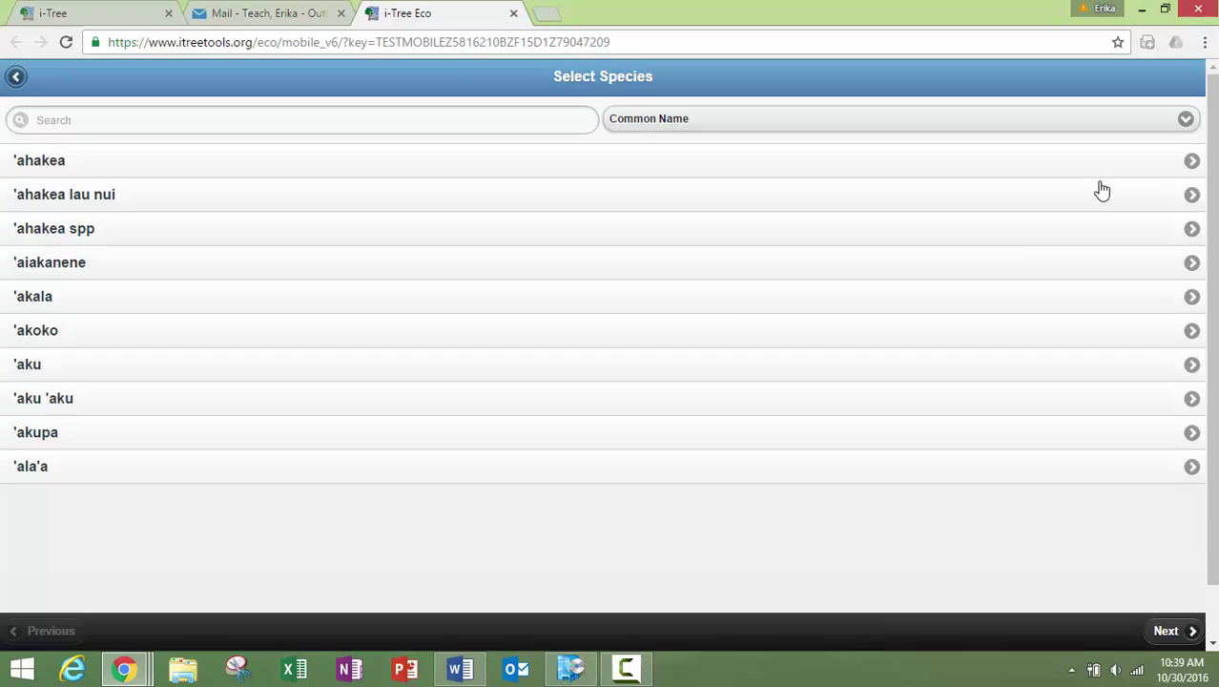
{"action": "left_click", "coordinate": [510, 120]}
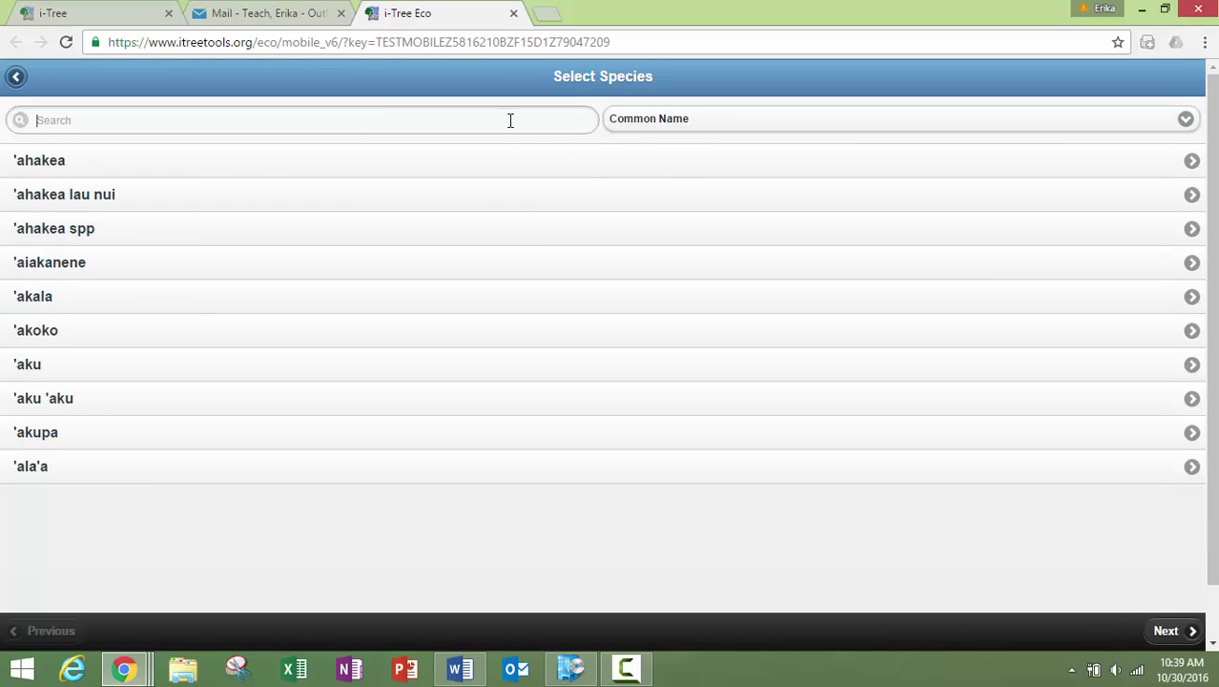
{"action": "left_click", "coordinate": [687, 122]}
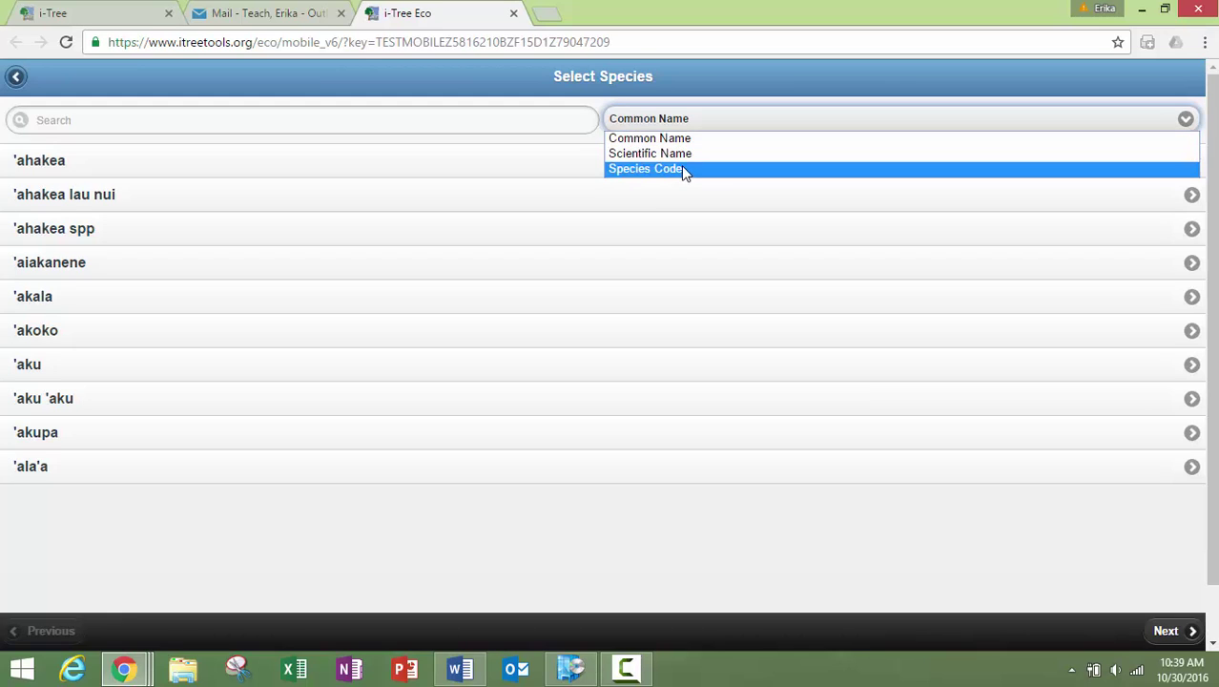
{"action": "left_click", "coordinate": [680, 153]}
{"action": "left_click", "coordinate": [580, 122]}
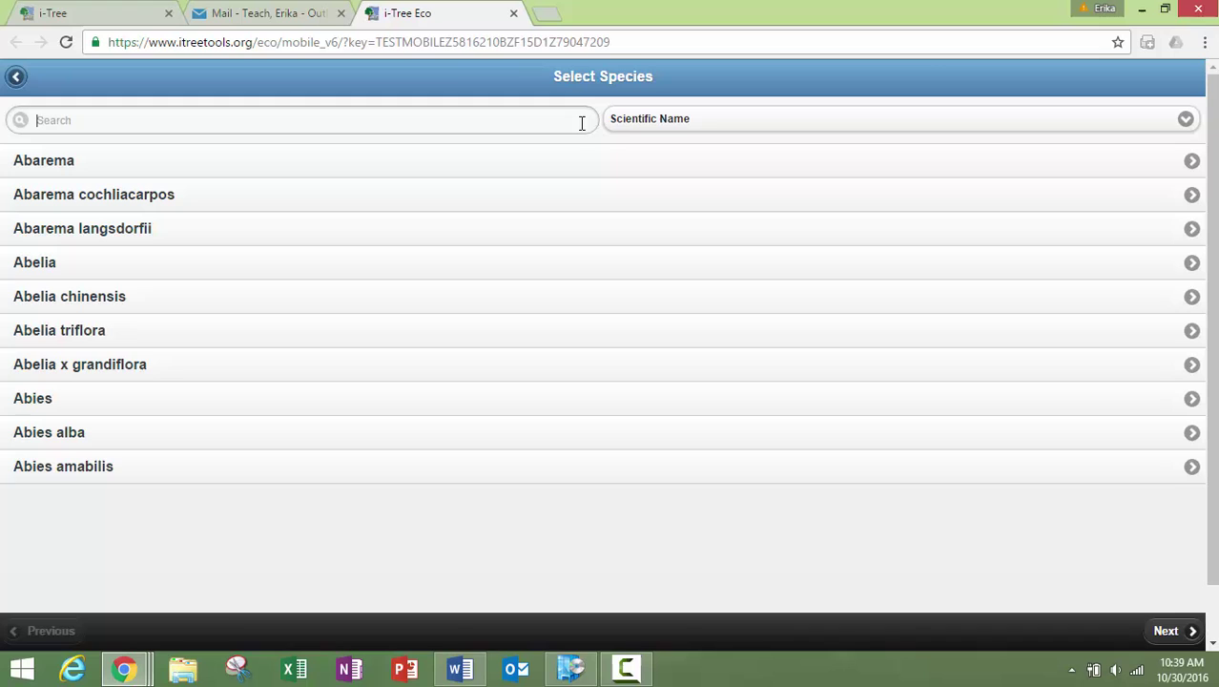
{"action": "type", "text": "quercus"}
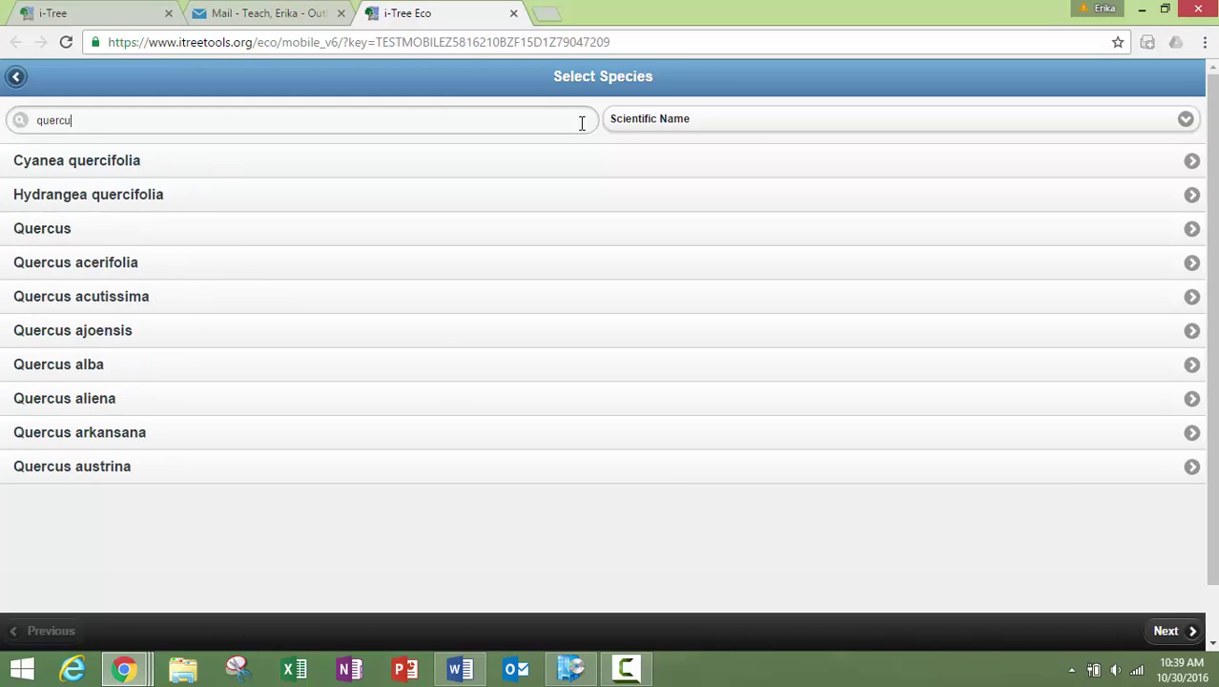
{"action": "left_click", "coordinate": [560, 194]}
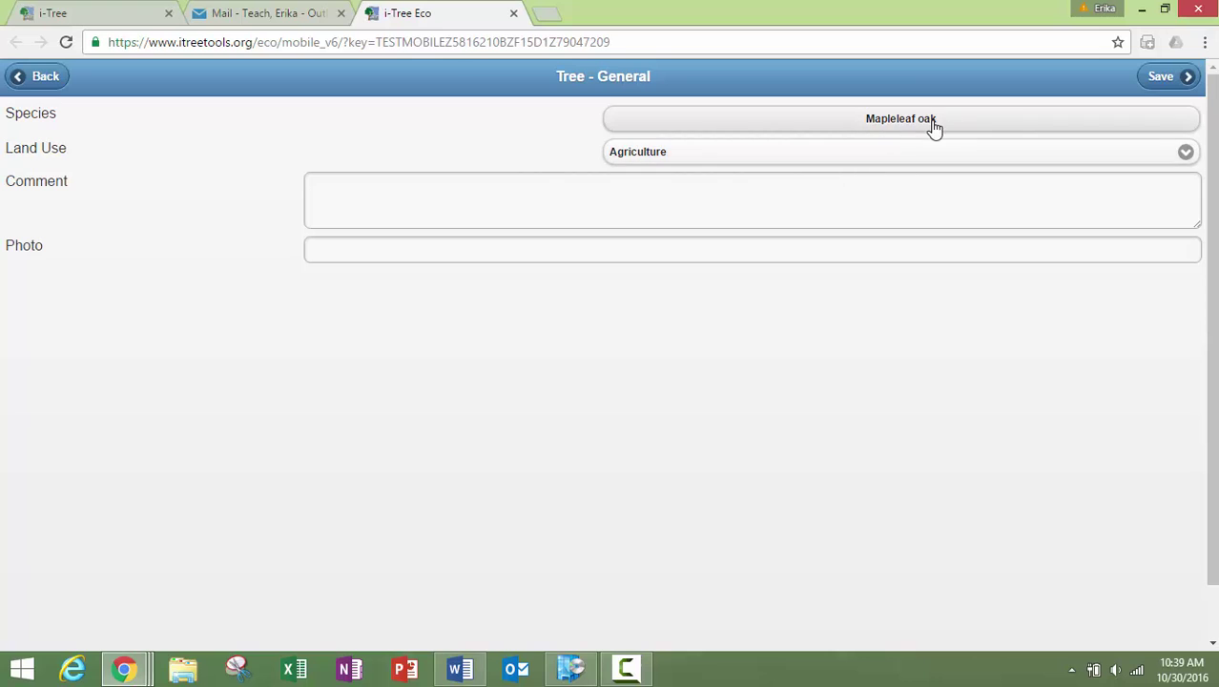
Step: Keep Agriculture as the land use and save Tree 1's general information
{"action": "left_click", "coordinate": [1185, 154]}
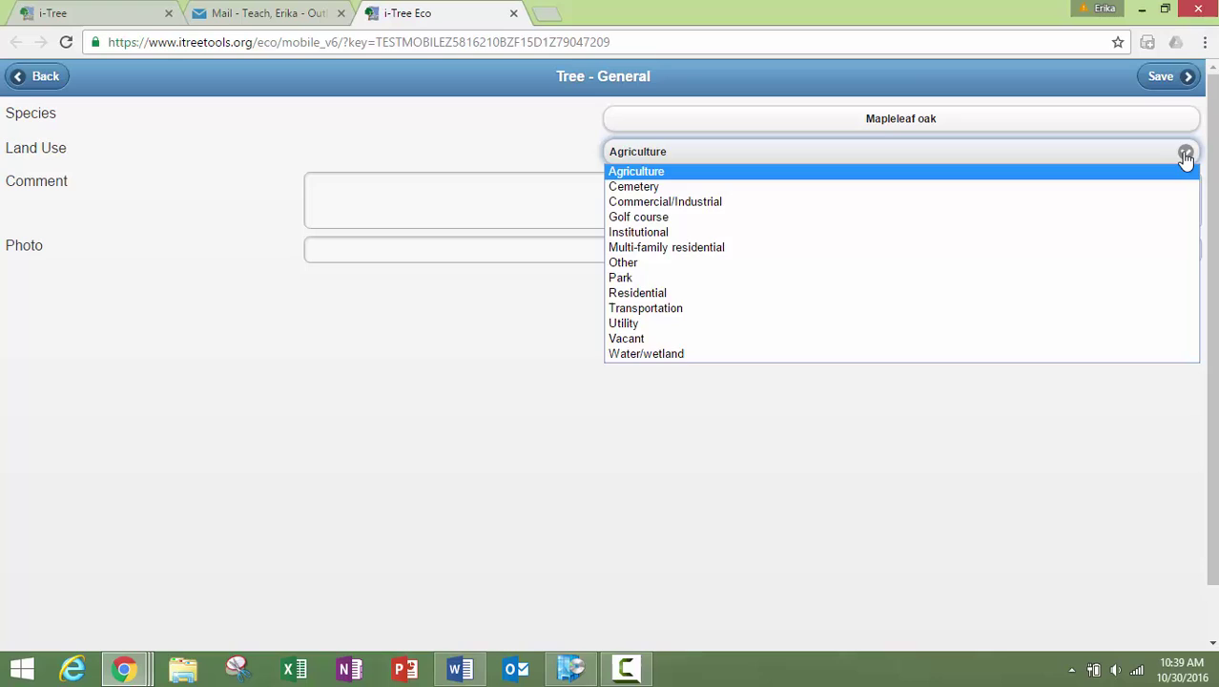
{"action": "left_click", "coordinate": [1186, 155]}
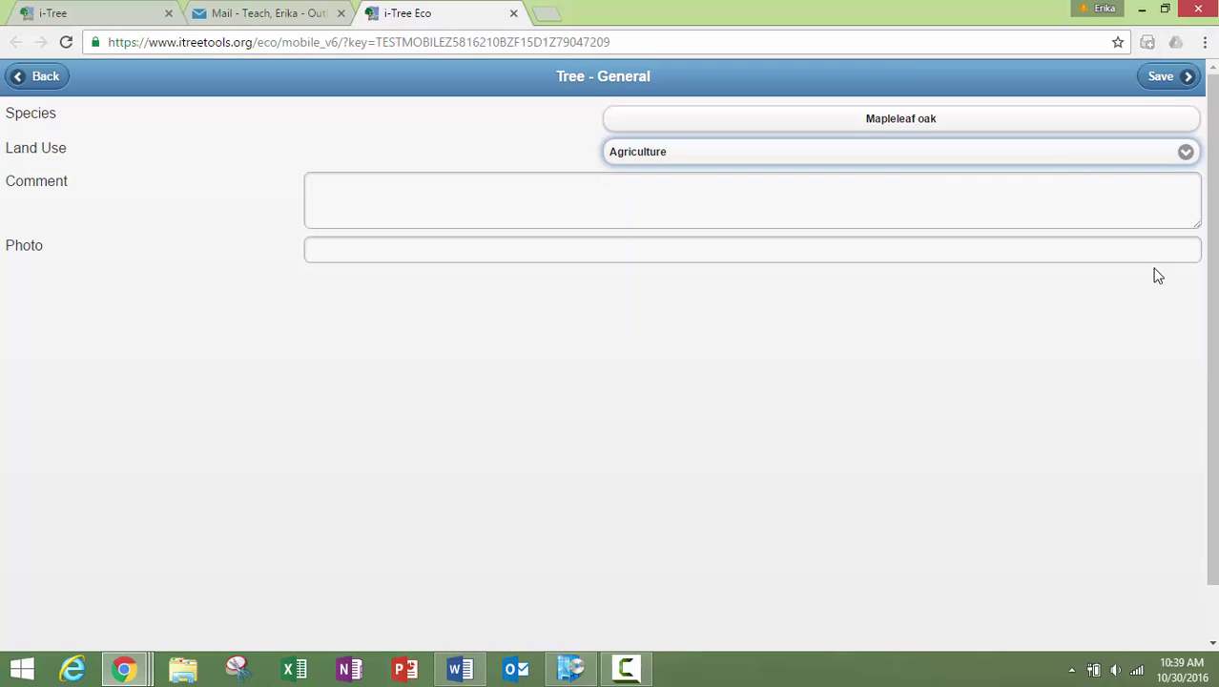
{"action": "left_click", "coordinate": [1164, 84]}
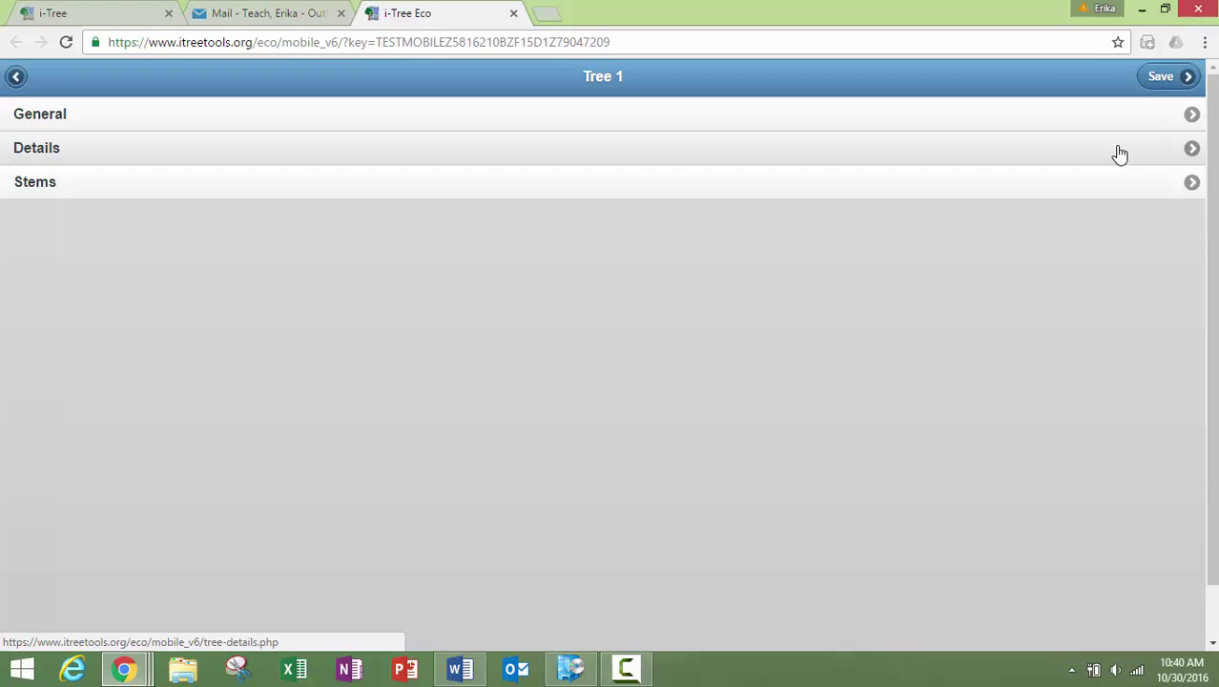
Step: Set crown condition to 90% - 95% and tree height to 21 ft
{"action": "left_click", "coordinate": [1191, 150]}
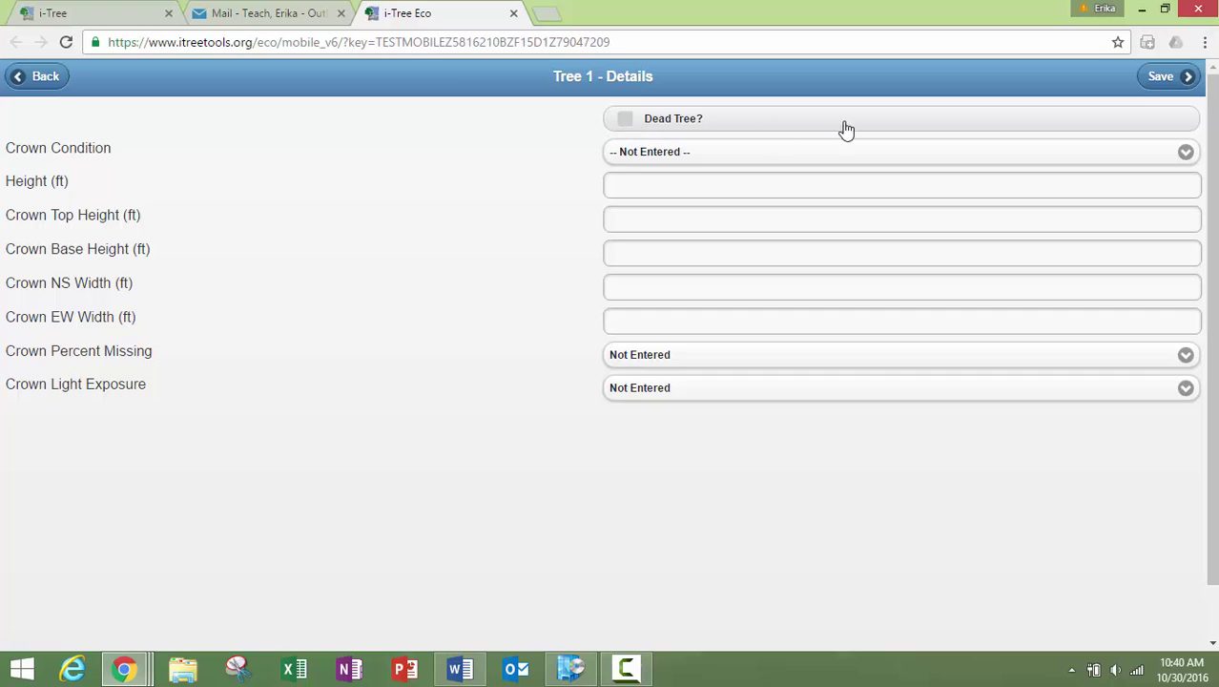
{"action": "left_click", "coordinate": [1184, 152]}
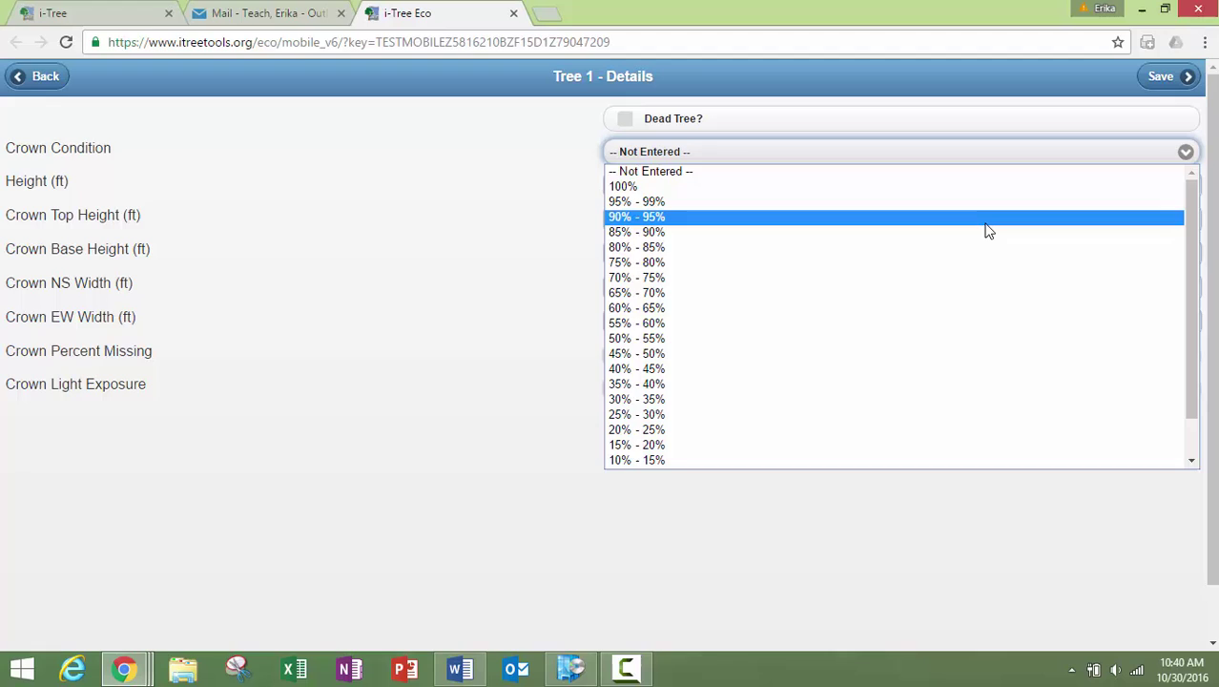
{"action": "left_click", "coordinate": [988, 230]}
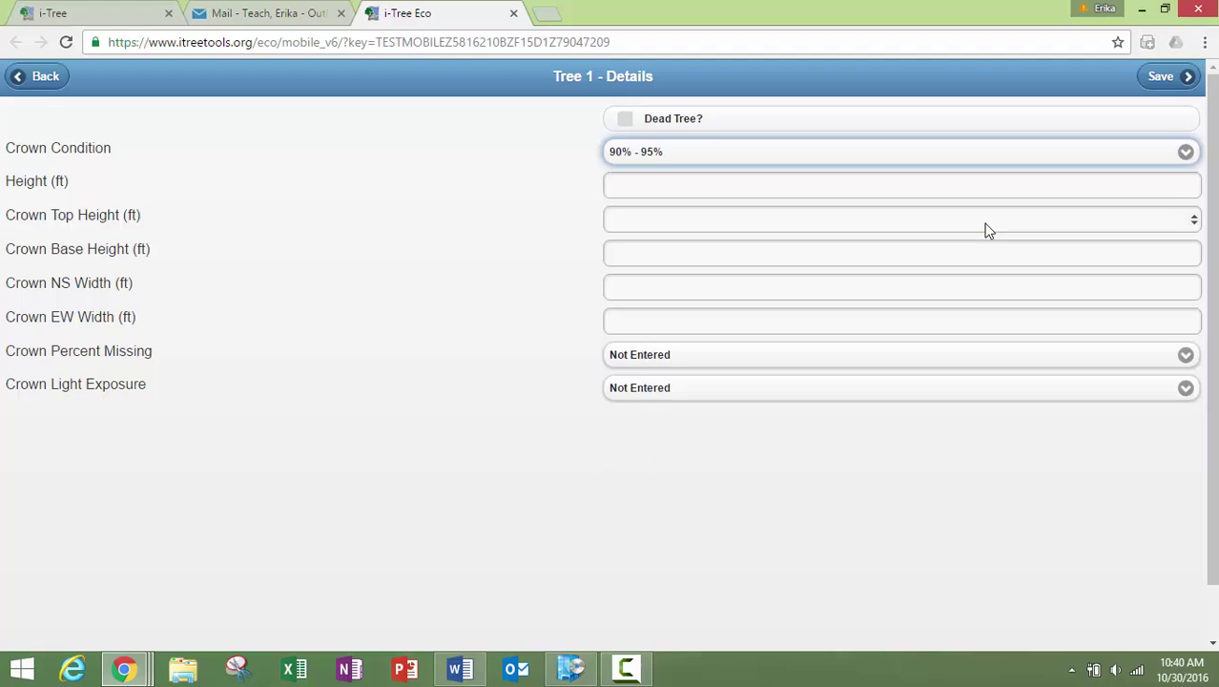
{"action": "left_click", "coordinate": [1038, 186]}
{"action": "type", "text": "23"}
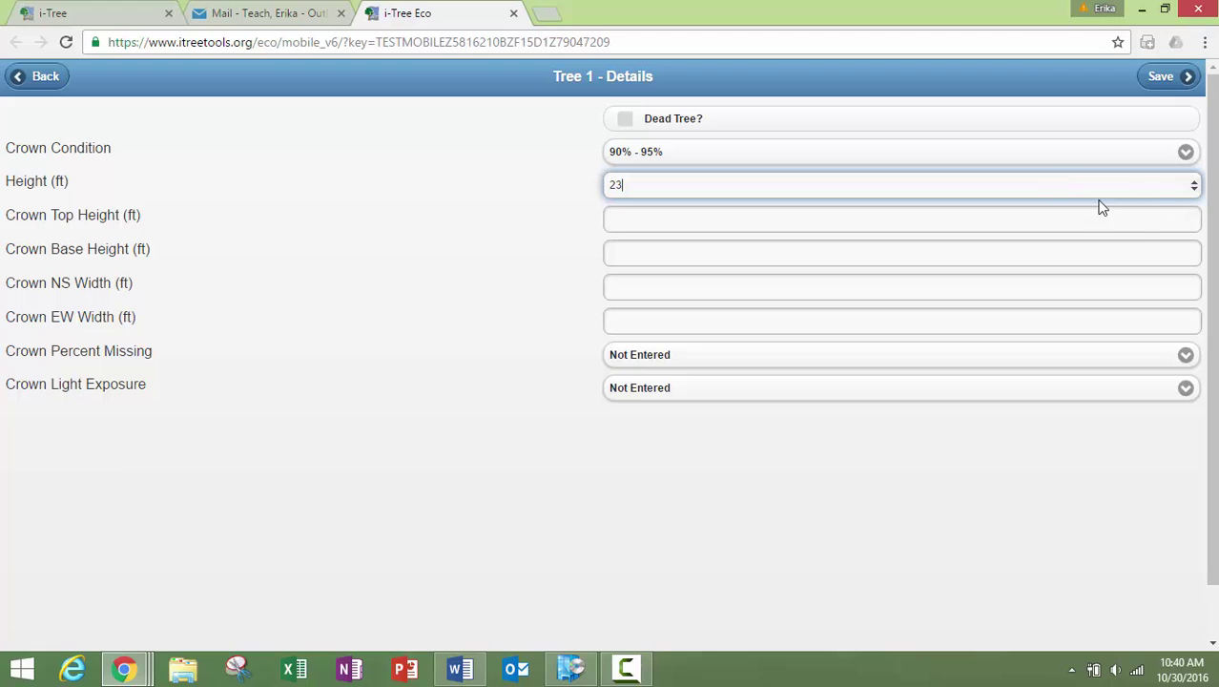
{"action": "left_click", "coordinate": [1193, 188]}
{"action": "left_click", "coordinate": [1193, 190]}
{"action": "left_click", "coordinate": [1193, 190]}
{"action": "left_click", "coordinate": [1194, 181]}
Step: Enter crown top height 20, base height 12, N-S width 10 and E-W width 8
{"action": "left_click", "coordinate": [1114, 220]}
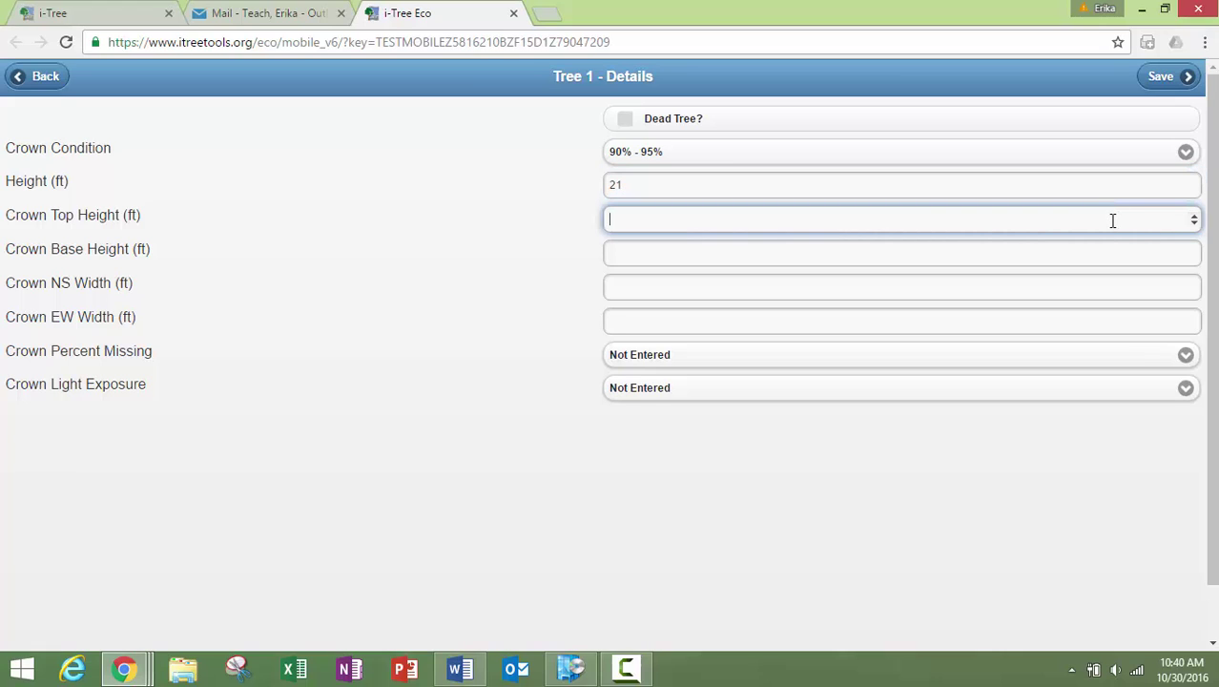
{"action": "type", "text": "20"}
{"action": "left_click", "coordinate": [1038, 253]}
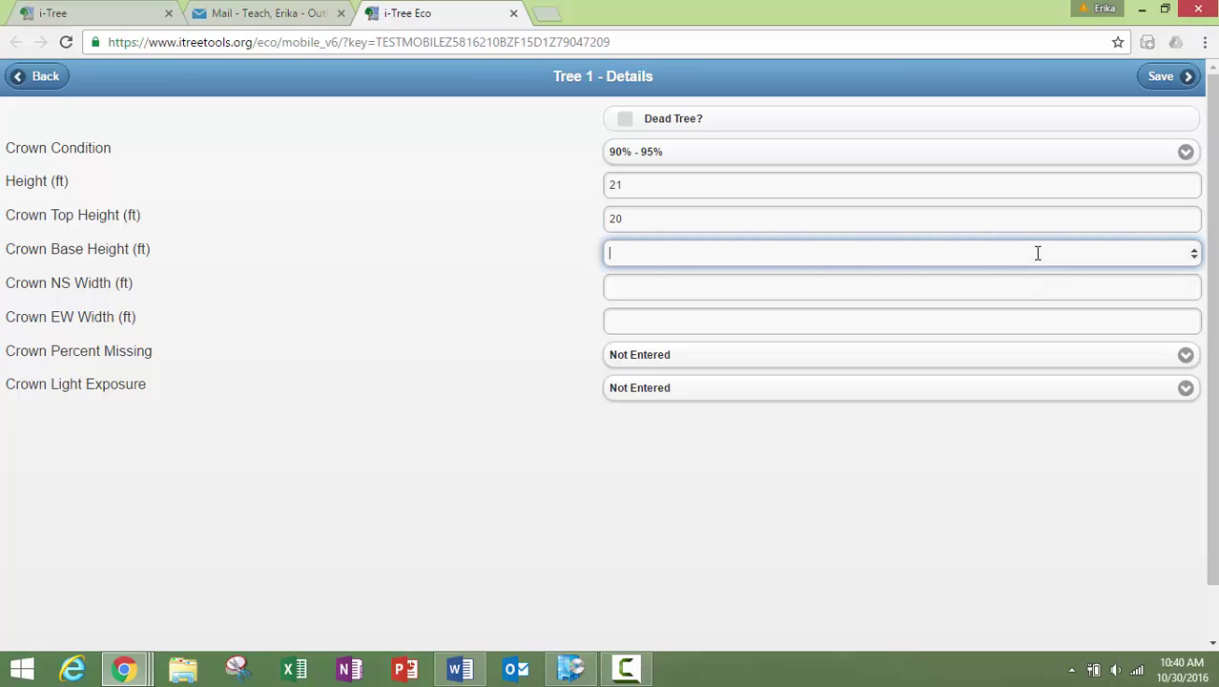
{"action": "type", "text": "12"}
{"action": "left_click", "coordinate": [1067, 286]}
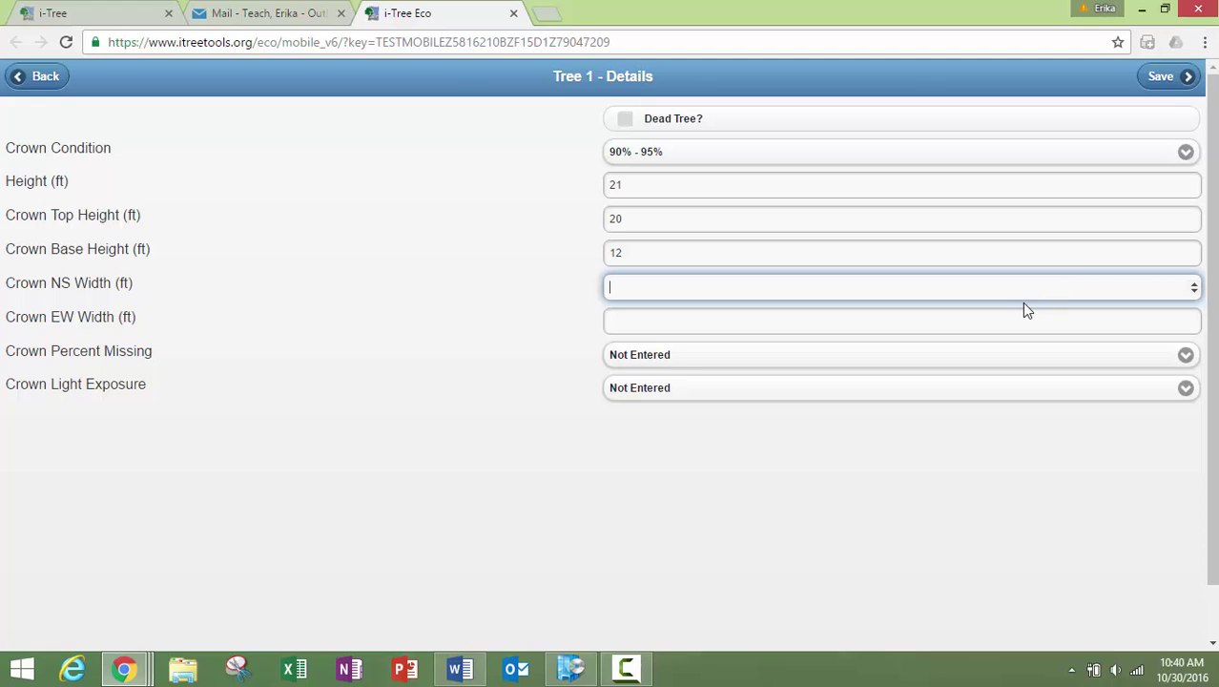
{"action": "type", "text": "10"}
{"action": "left_click", "coordinate": [1045, 325]}
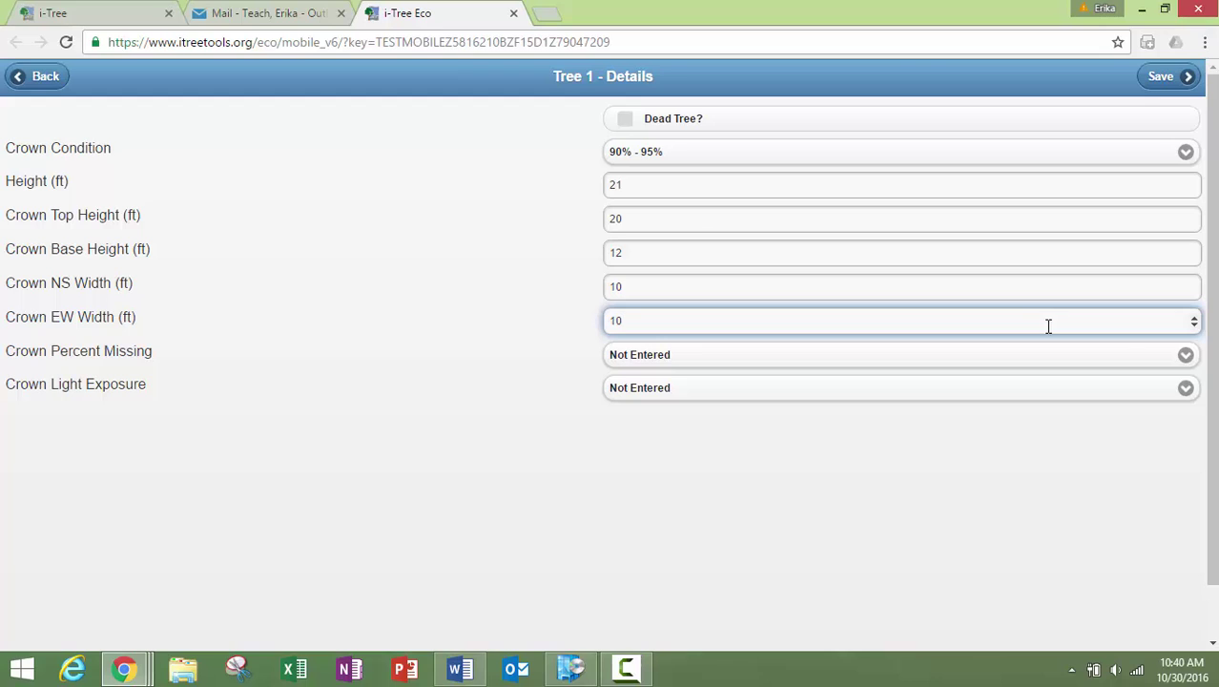
{"action": "double_click", "coordinate": [1195, 324]}
Step: Set crown percent missing to 13 and crown light exposure to 1, then save the details
{"action": "left_click", "coordinate": [1184, 358]}
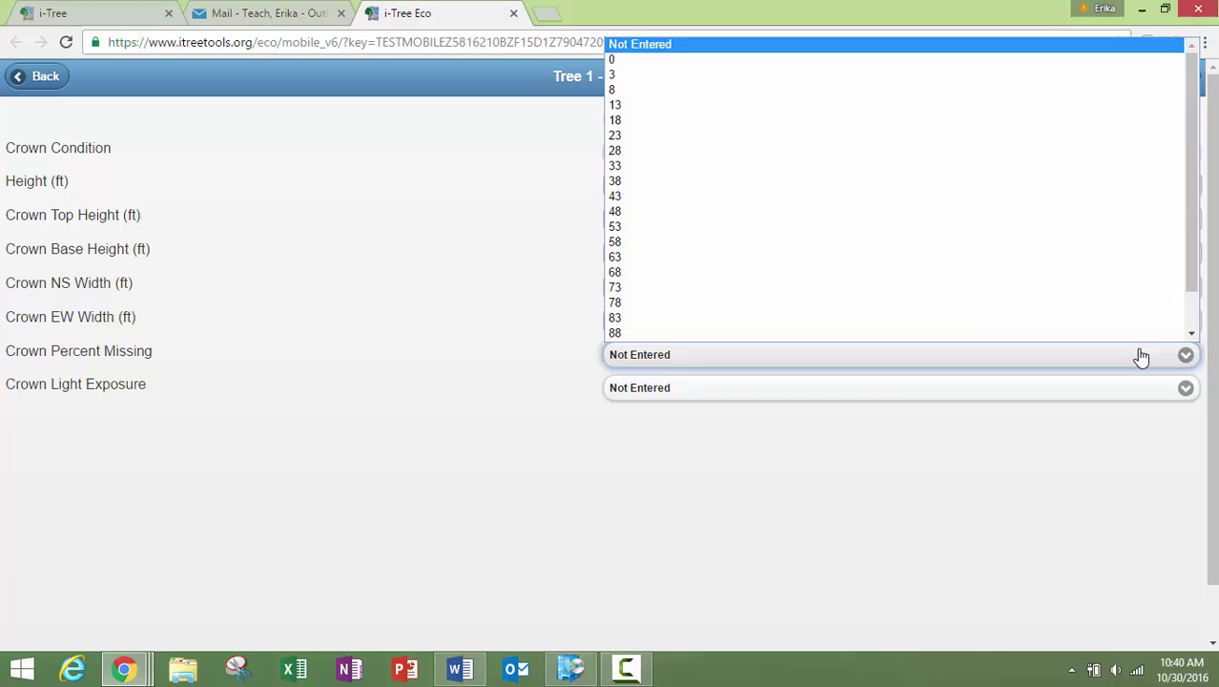
{"action": "left_click", "coordinate": [843, 105]}
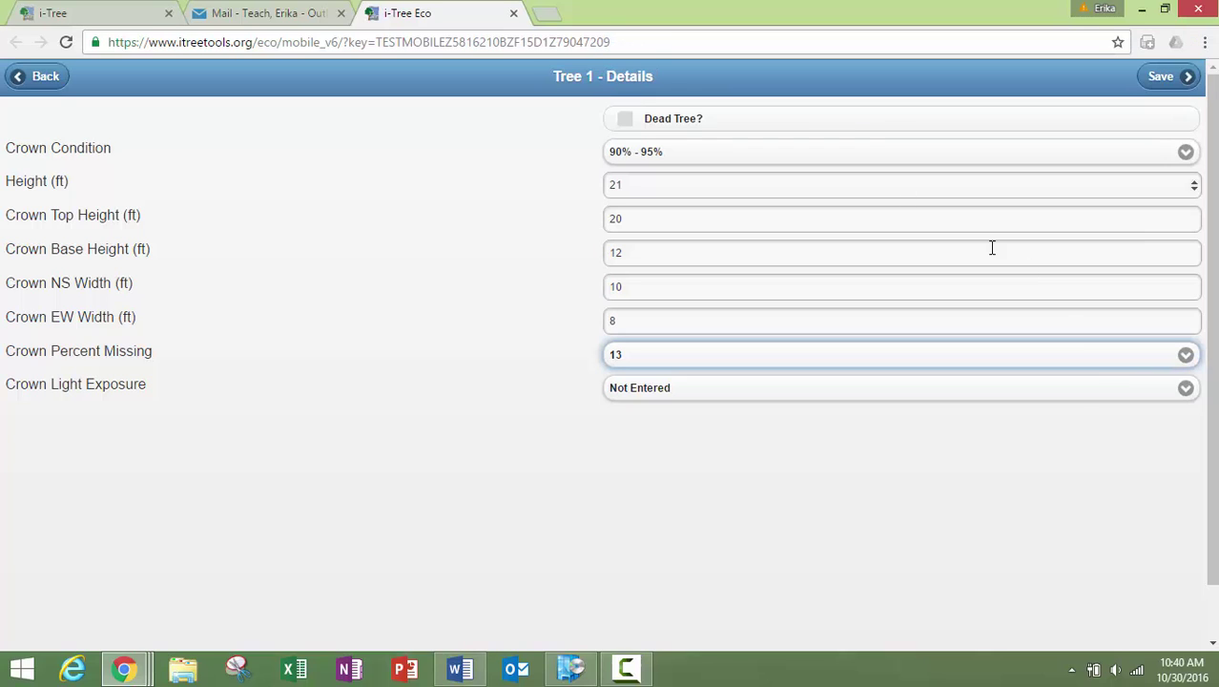
{"action": "left_click", "coordinate": [1186, 389]}
{"action": "left_click", "coordinate": [1159, 439]}
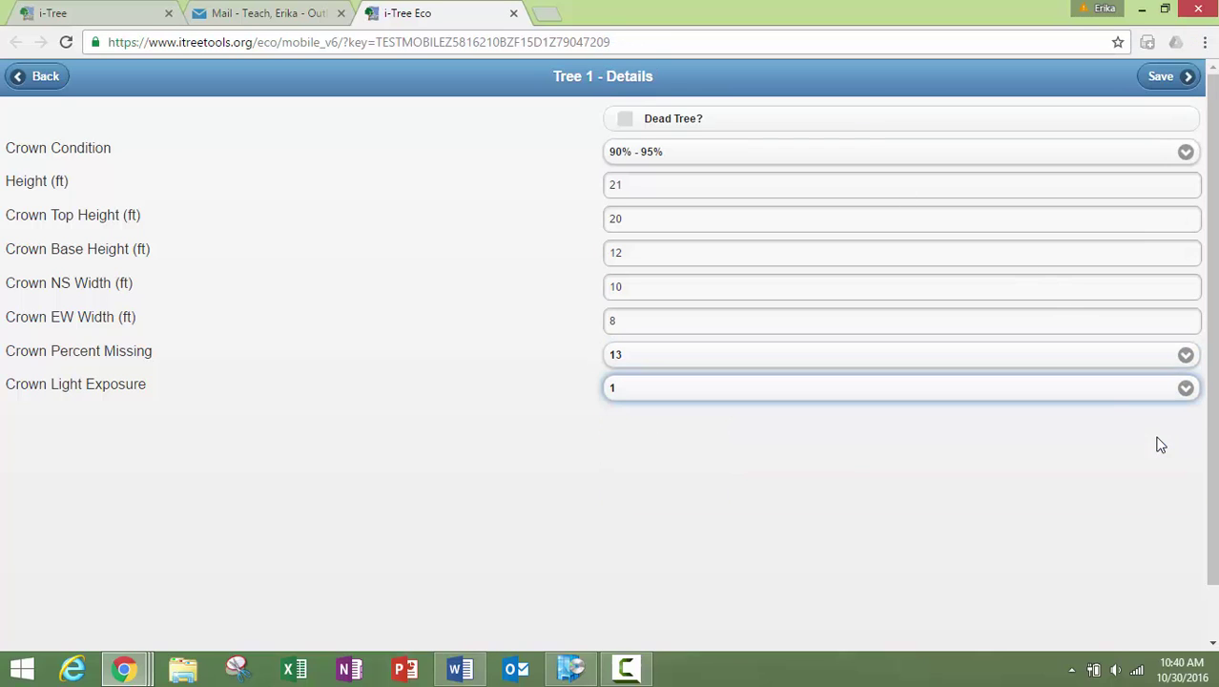
{"action": "left_click", "coordinate": [1166, 80]}
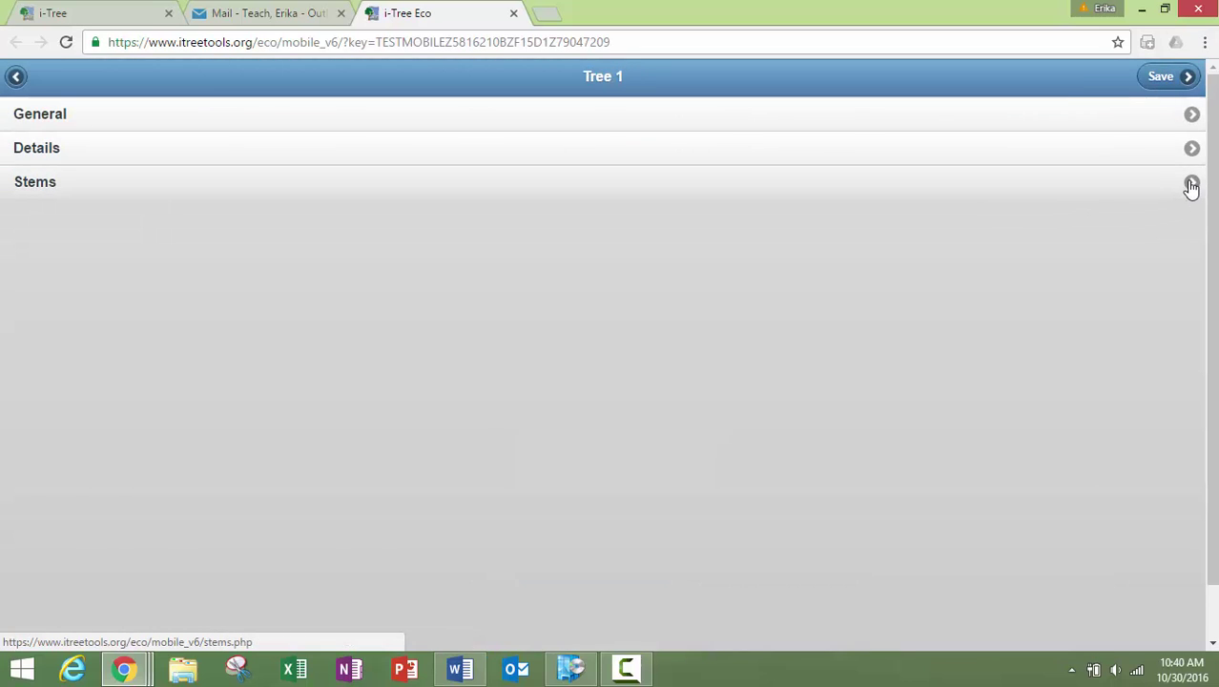
Step: Add and save Stem 1 with a 4 in diameter at 2 ft height
{"action": "left_click", "coordinate": [1190, 183]}
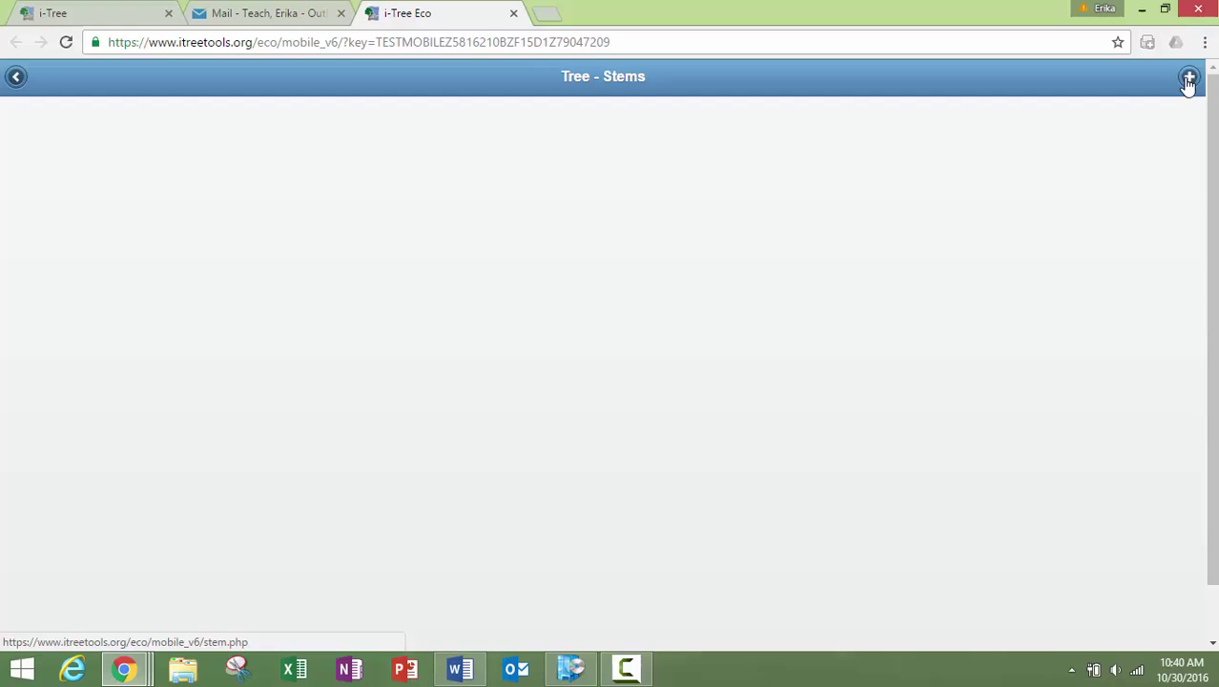
{"action": "left_click", "coordinate": [1188, 79]}
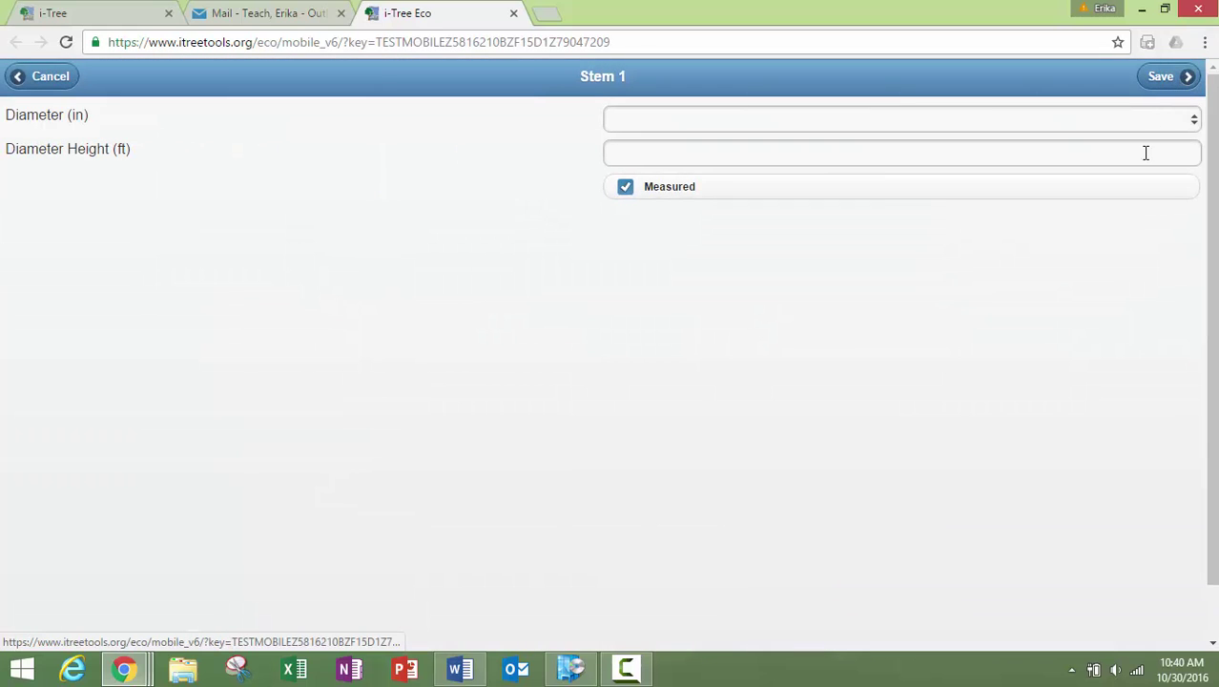
{"action": "left_click", "coordinate": [1105, 122]}
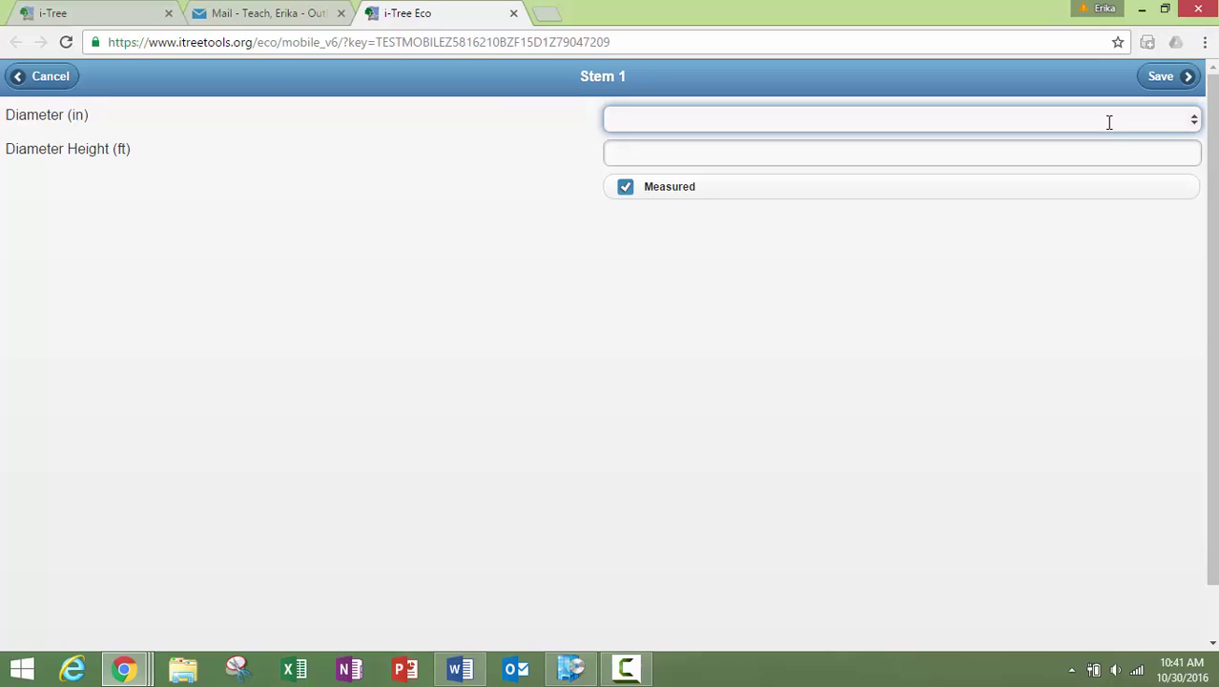
{"action": "left_click", "coordinate": [1113, 156]}
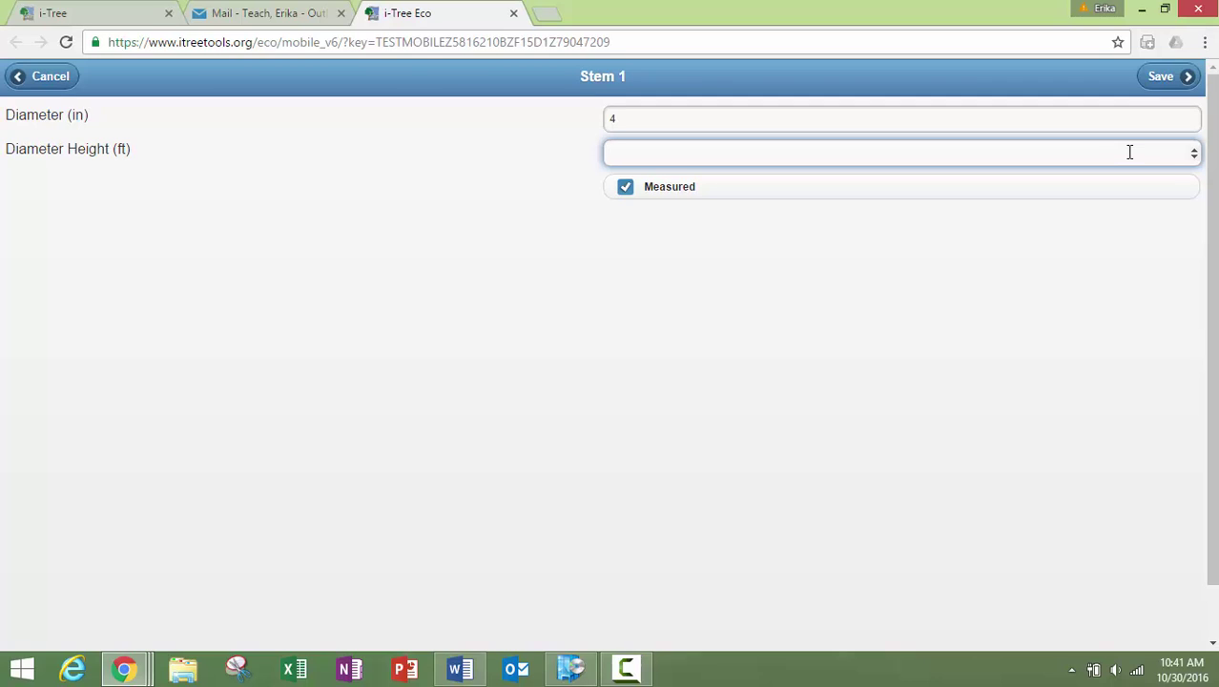
{"action": "type", "text": "2"}
{"action": "left_click", "coordinate": [1162, 80]}
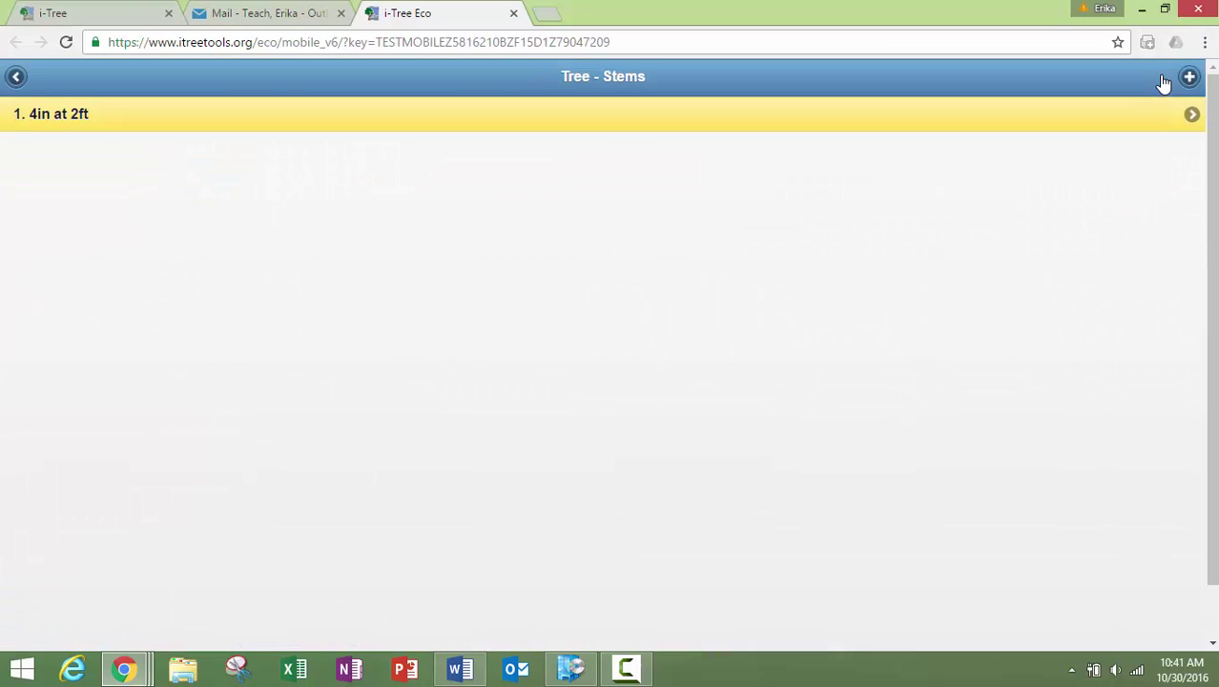
Step: Add Stem 2 at 10 in diameter, 4.5 ft height, then save the Mapleleaf oak tree
{"action": "left_click", "coordinate": [1191, 78]}
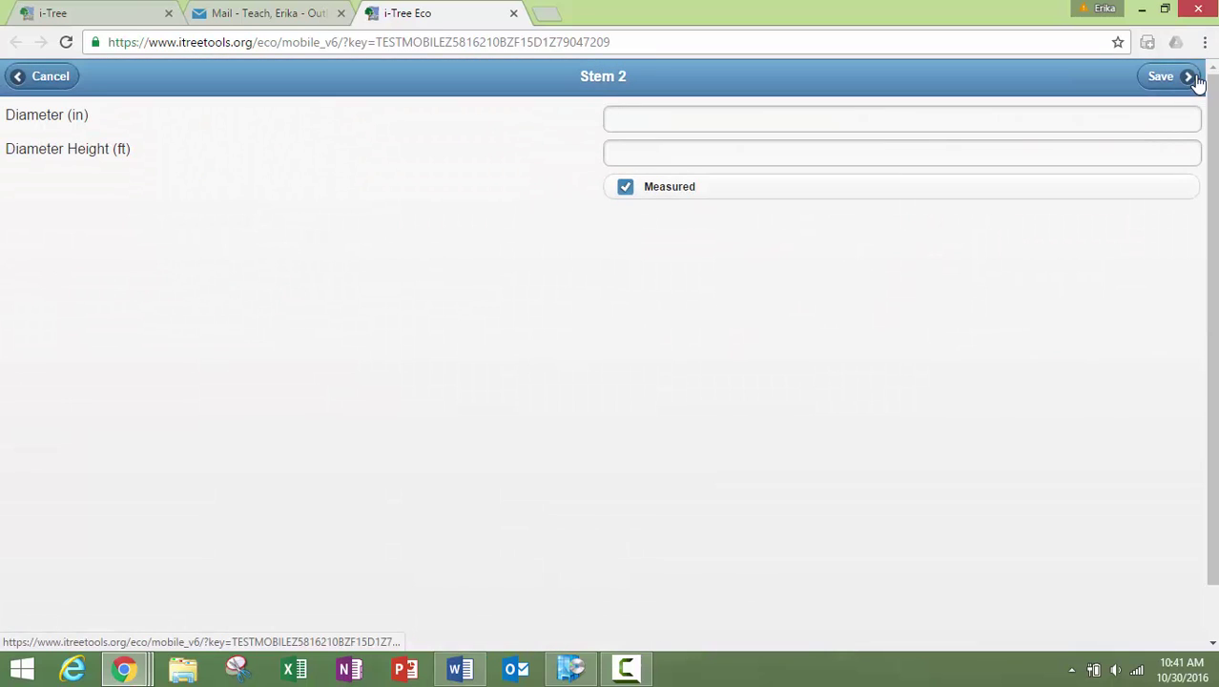
{"action": "left_click", "coordinate": [1159, 122]}
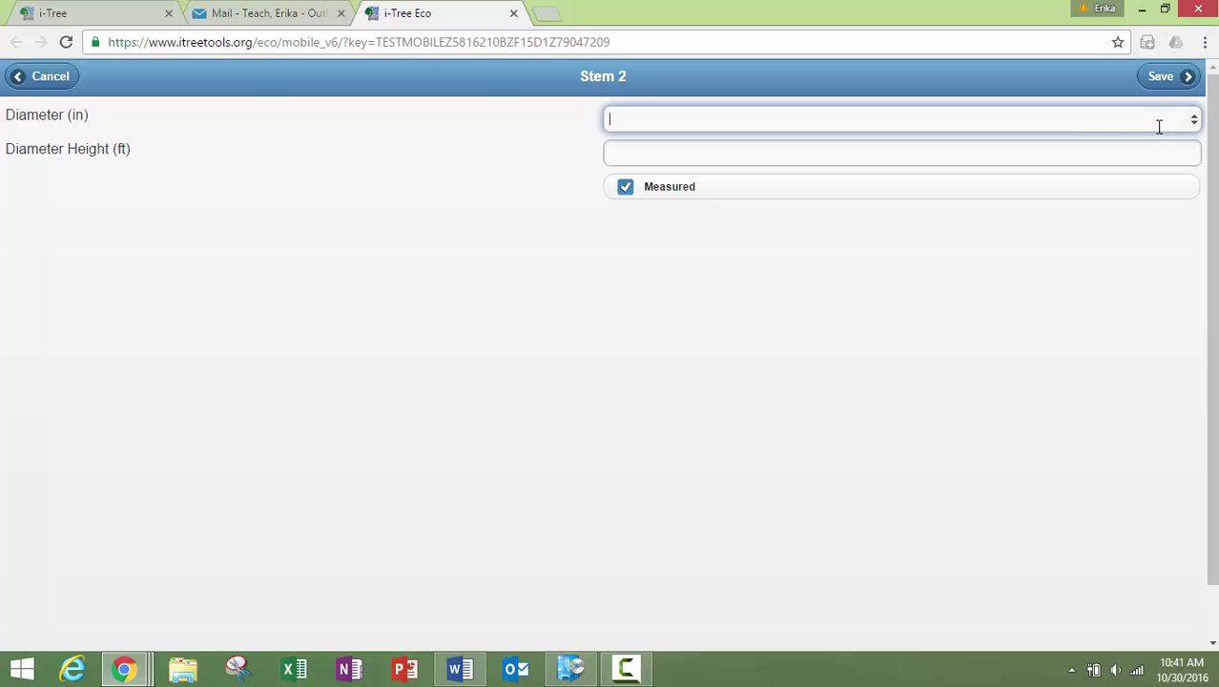
{"action": "type", "text": "10"}
{"action": "left_click", "coordinate": [664, 159]}
{"action": "type", "text": "2.2"}
{"action": "left_click_drag", "start_coordinate": [664, 159], "coordinate": [577, 166]}
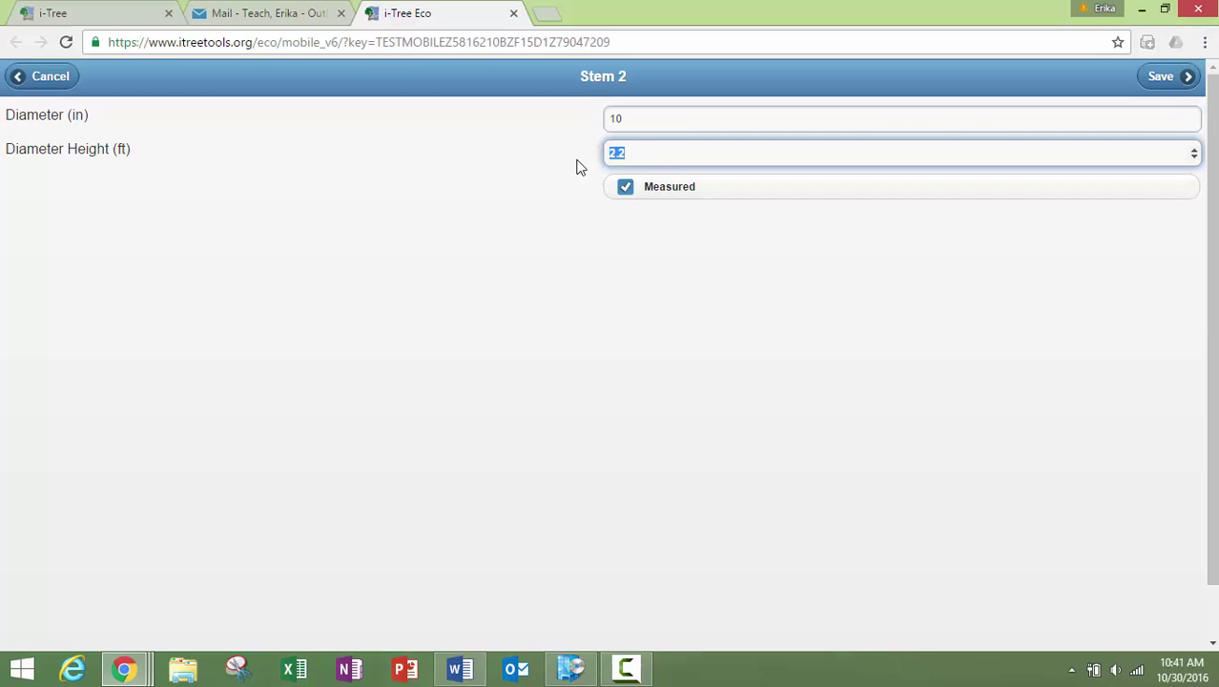
{"action": "type", "text": "4.5"}
{"action": "left_click", "coordinate": [1181, 79]}
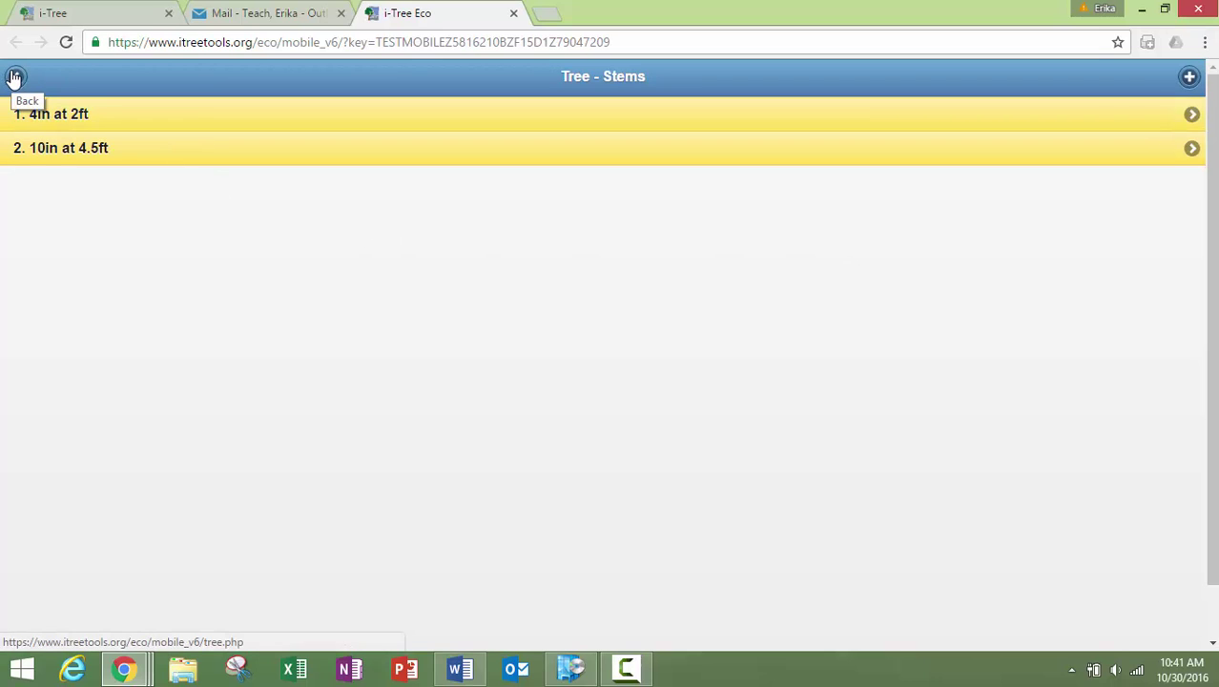
{"action": "left_click", "coordinate": [15, 77]}
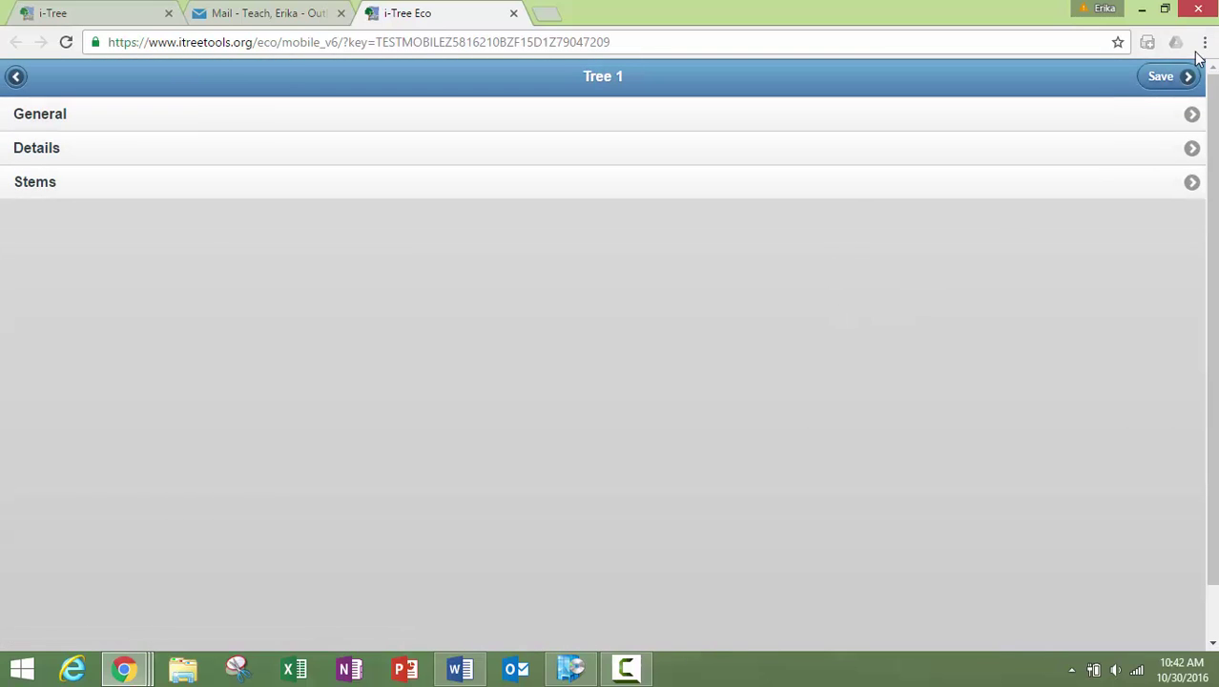
{"action": "left_click", "coordinate": [1170, 80]}
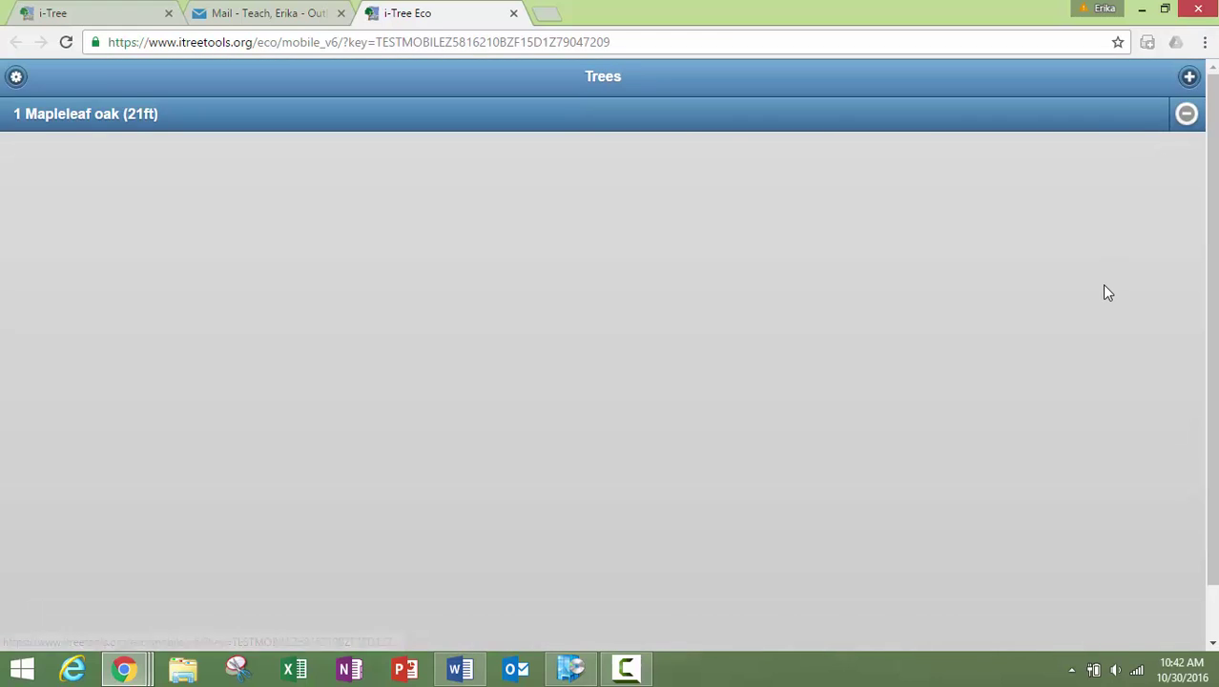
{"action": "left_click", "coordinate": [1189, 78]}
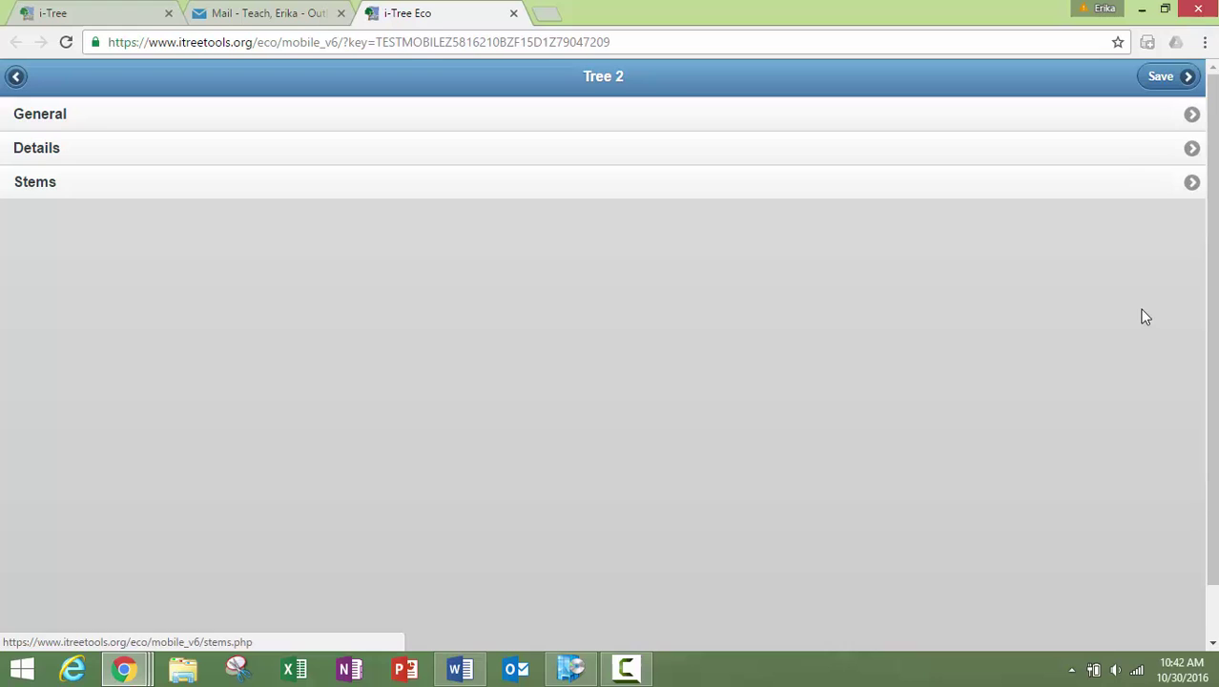
{"action": "left_click", "coordinate": [15, 76]}
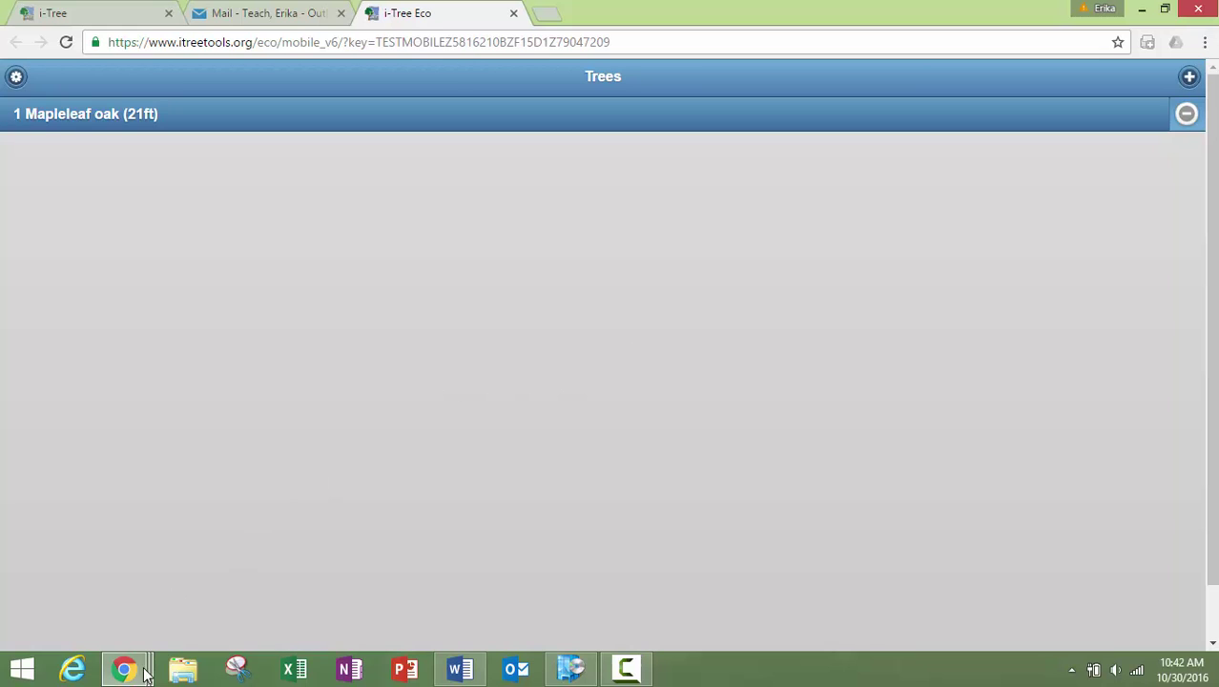
Step: Load the 'test 2_test mobile 2 sample_2016' project from the Outlook e-mail's itreetools link
{"action": "mouse_move", "coordinate": [124, 667]}
{"action": "mouse_move", "coordinate": [314, 610]}
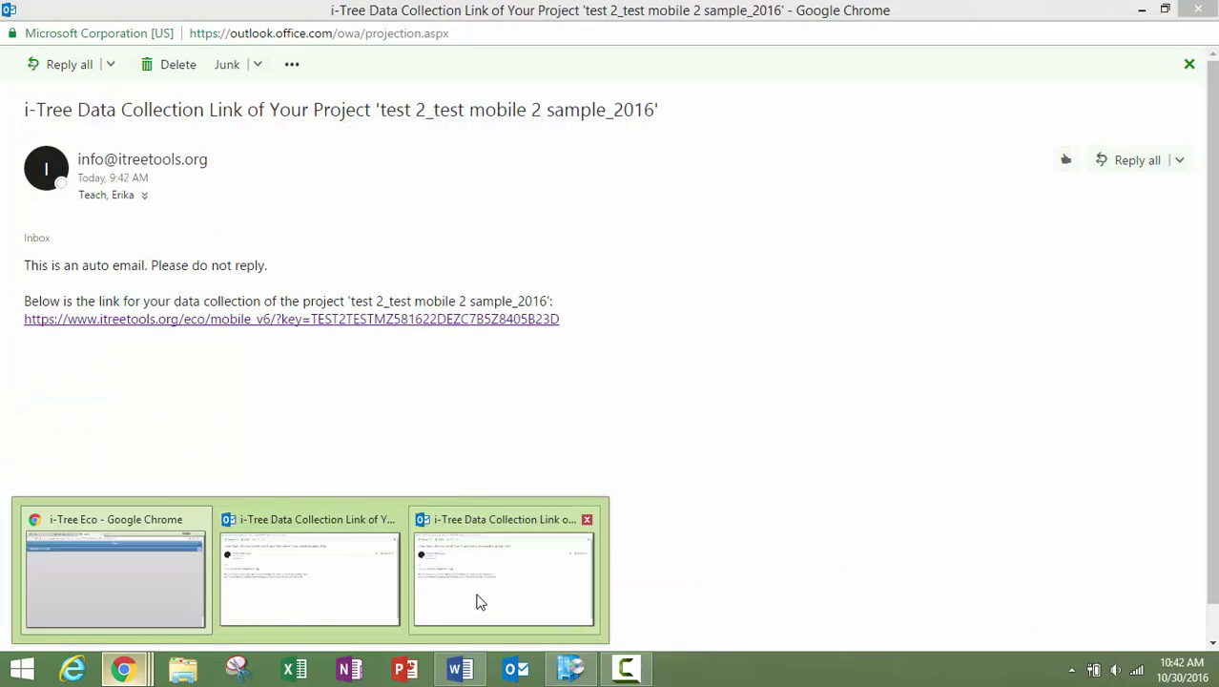
{"action": "left_click", "coordinate": [501, 575]}
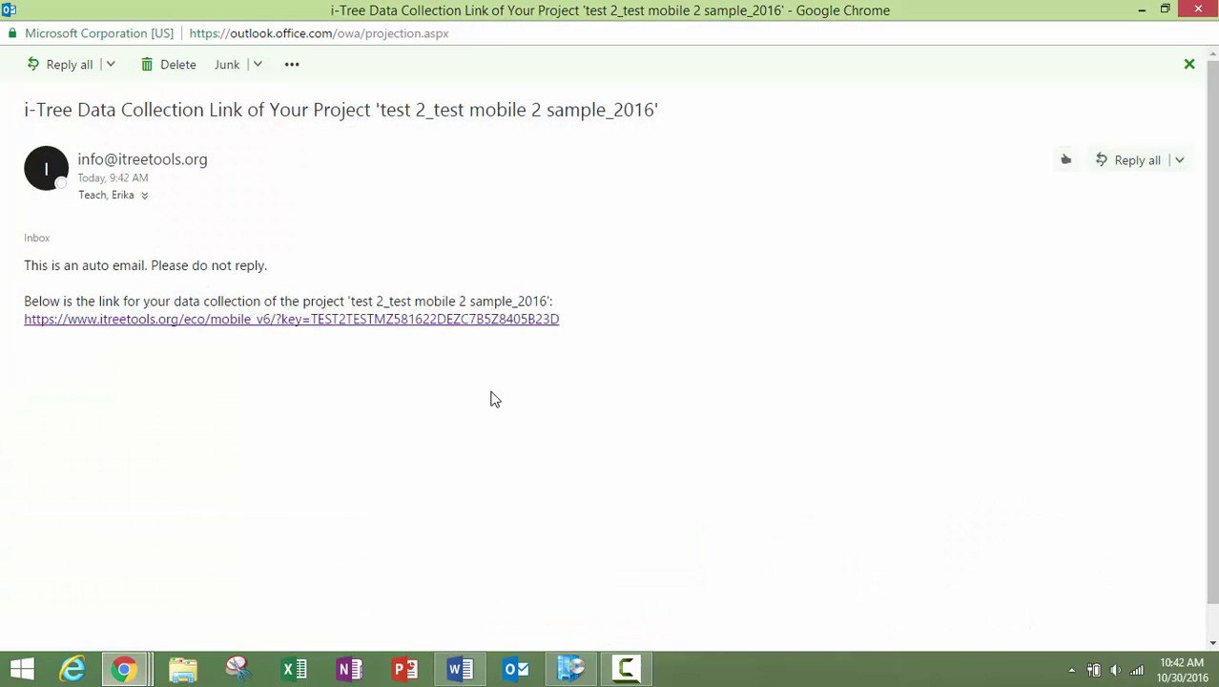
{"action": "left_click", "coordinate": [482, 321]}
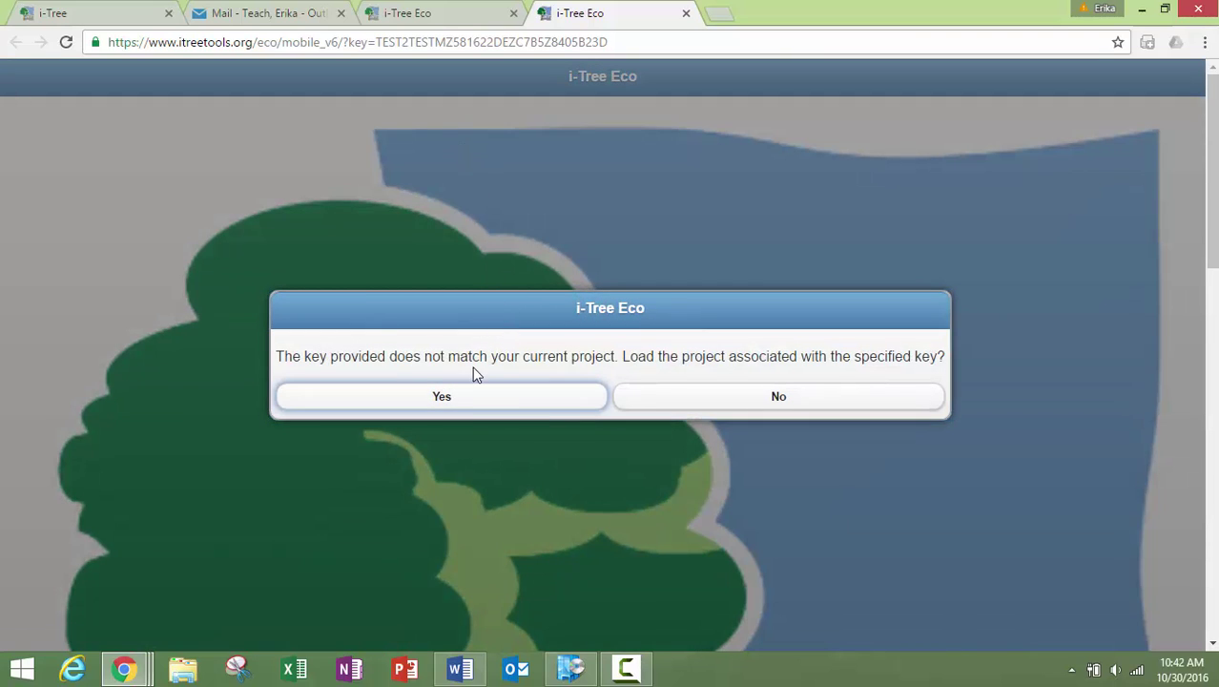
{"action": "left_click", "coordinate": [457, 400]}
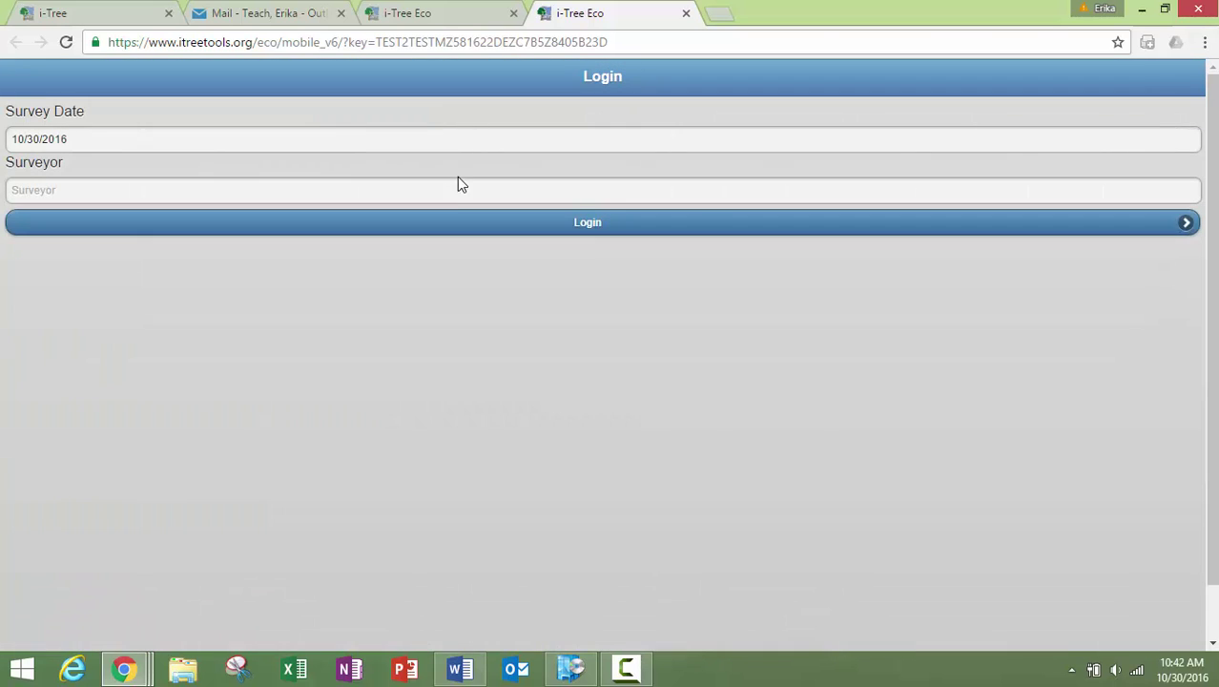
Step: Log in to the project with the surveyor's name
{"action": "left_click", "coordinate": [458, 190]}
{"action": "type", "text": "erika"}
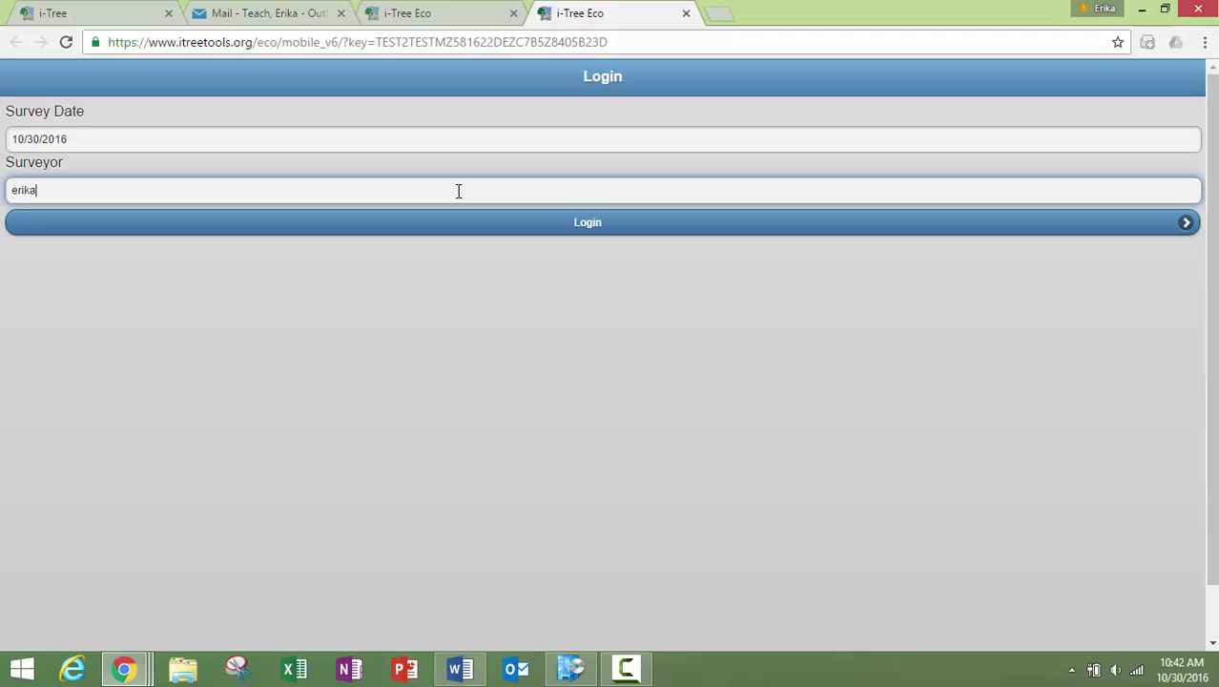
{"action": "left_click", "coordinate": [565, 229]}
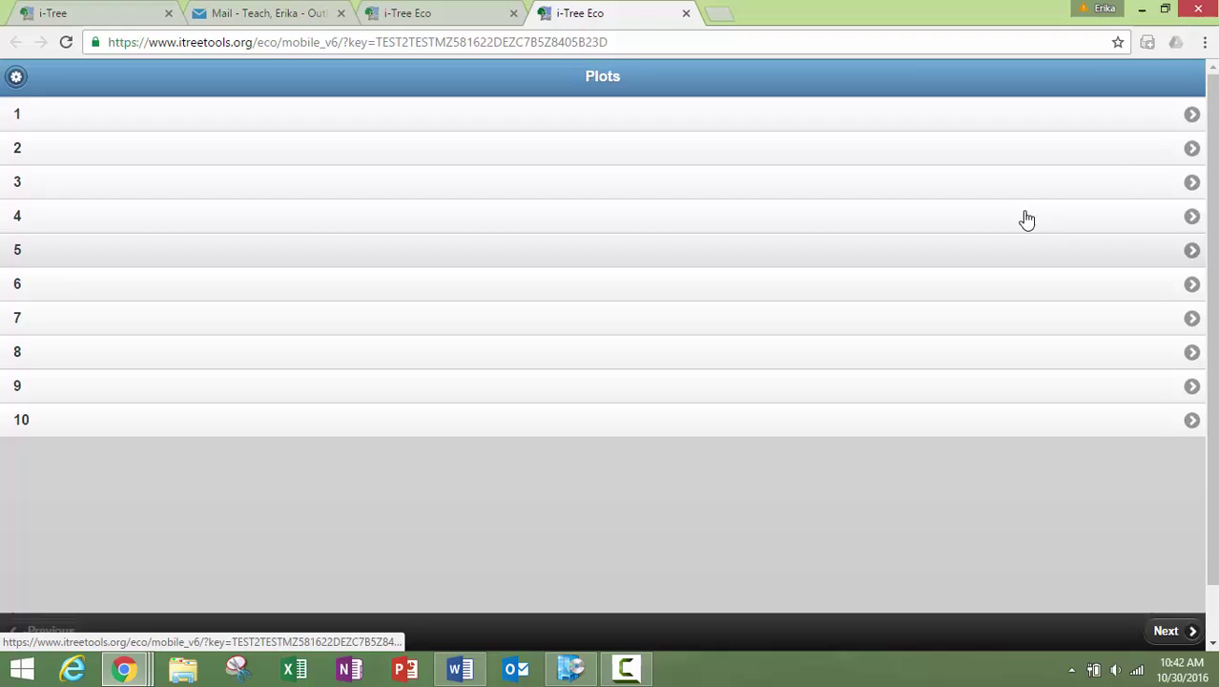
Step: Fill in plot 1's info with 23% tree cover and the plot marked as staked
{"action": "left_click", "coordinate": [1192, 114]}
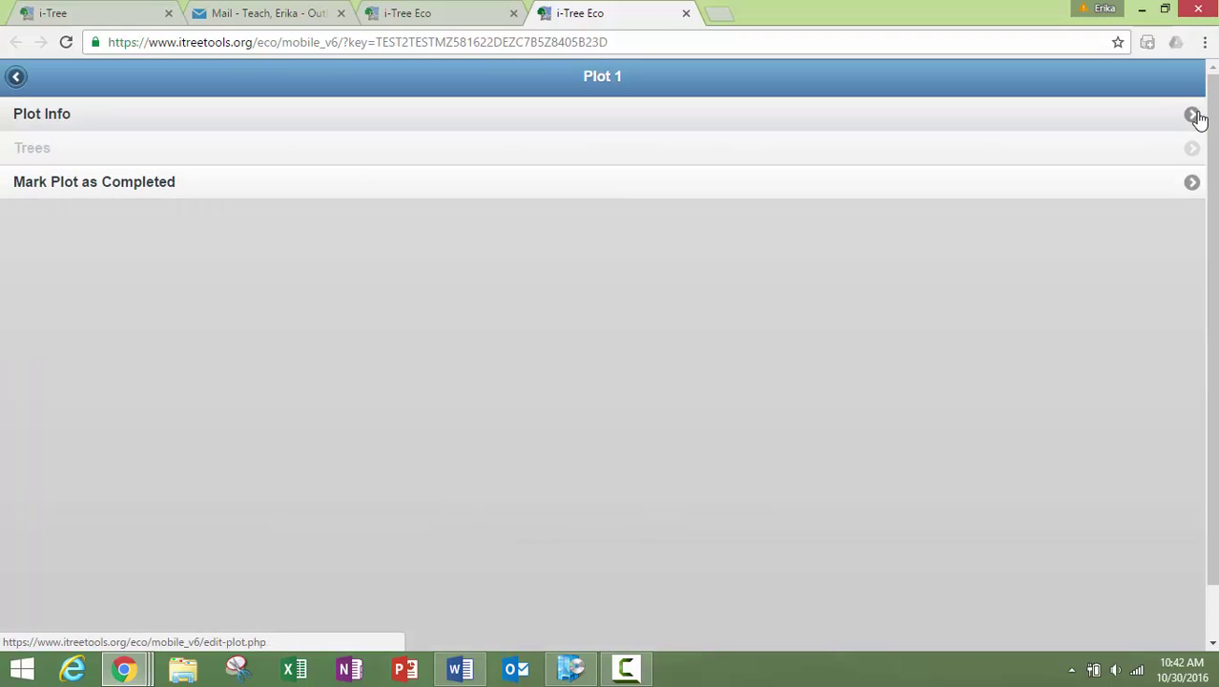
{"action": "left_click", "coordinate": [1193, 115]}
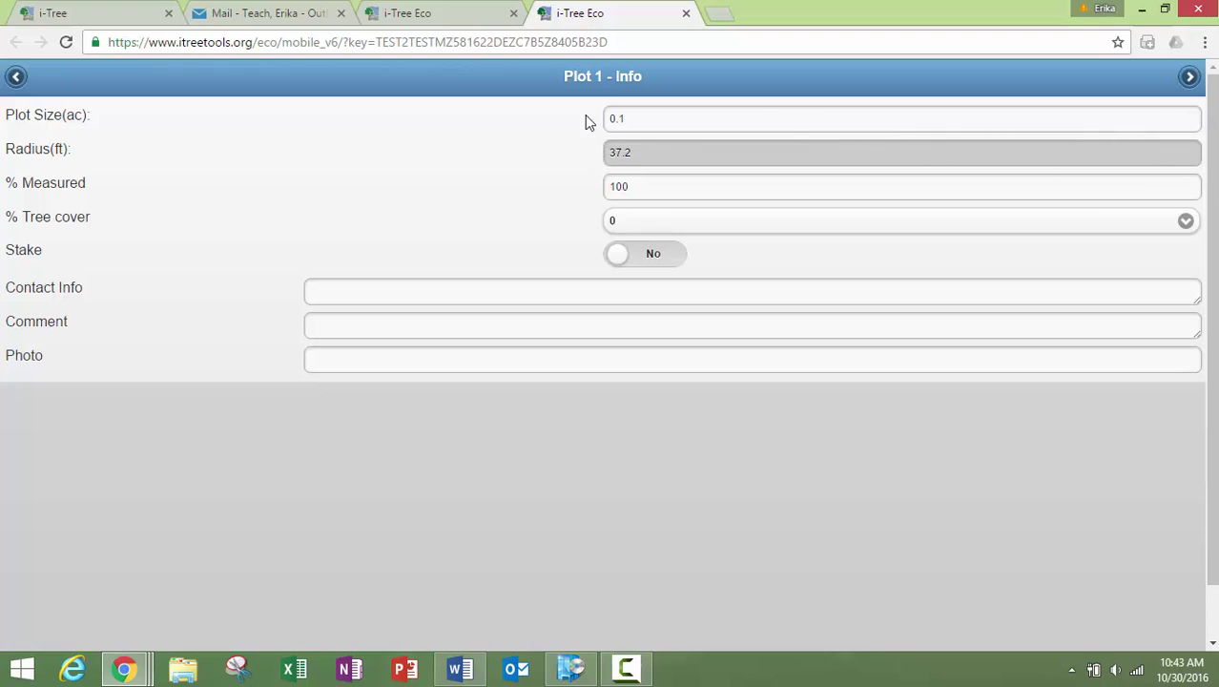
{"action": "left_click", "coordinate": [1185, 222]}
{"action": "left_click", "coordinate": [1158, 323]}
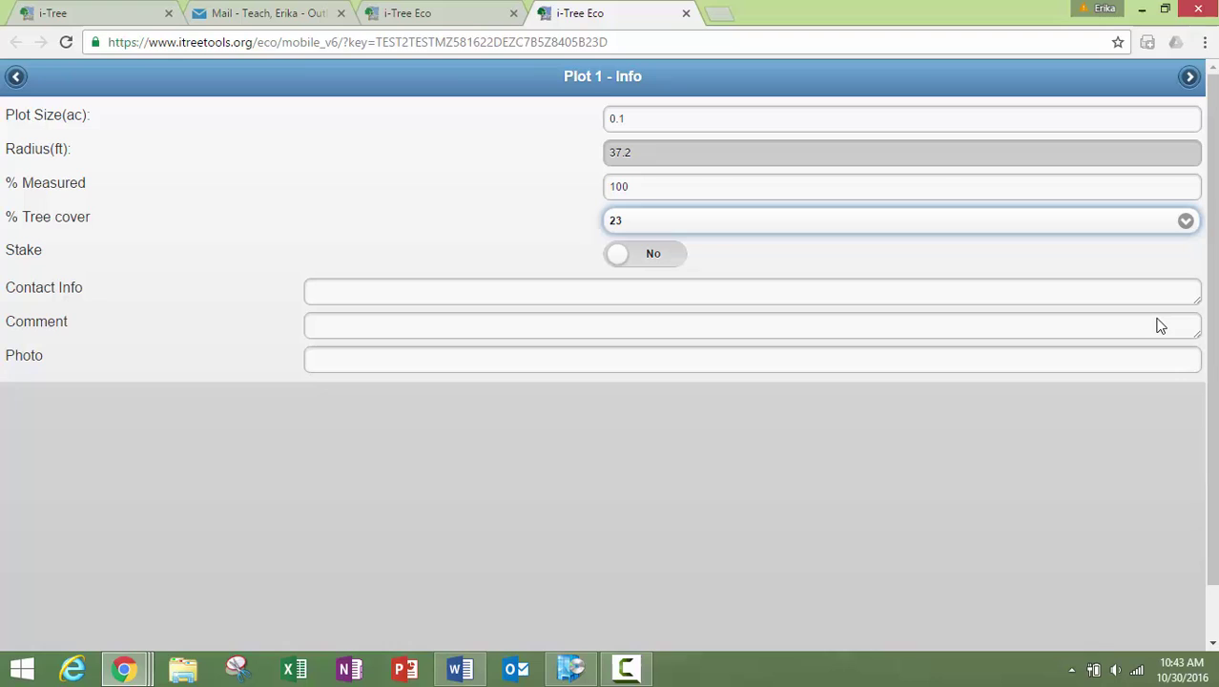
{"action": "left_click", "coordinate": [618, 255]}
{"action": "left_click_drag", "start_coordinate": [618, 256], "coordinate": [685, 259]}
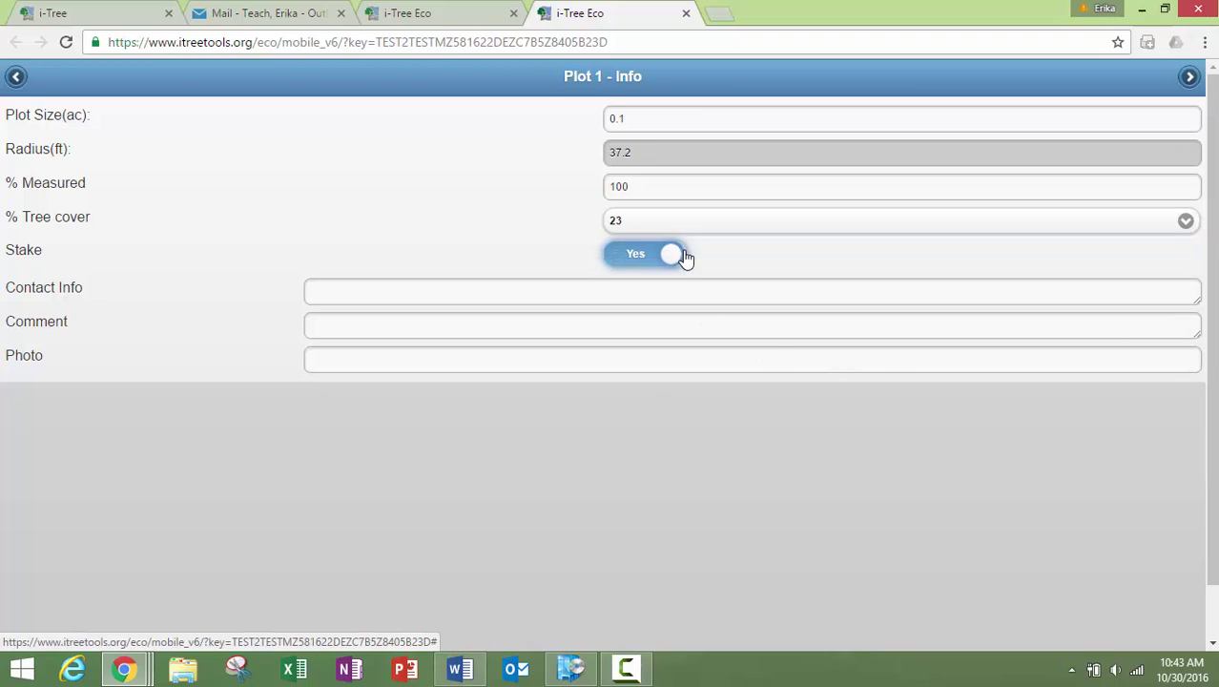
{"action": "left_click", "coordinate": [1193, 78]}
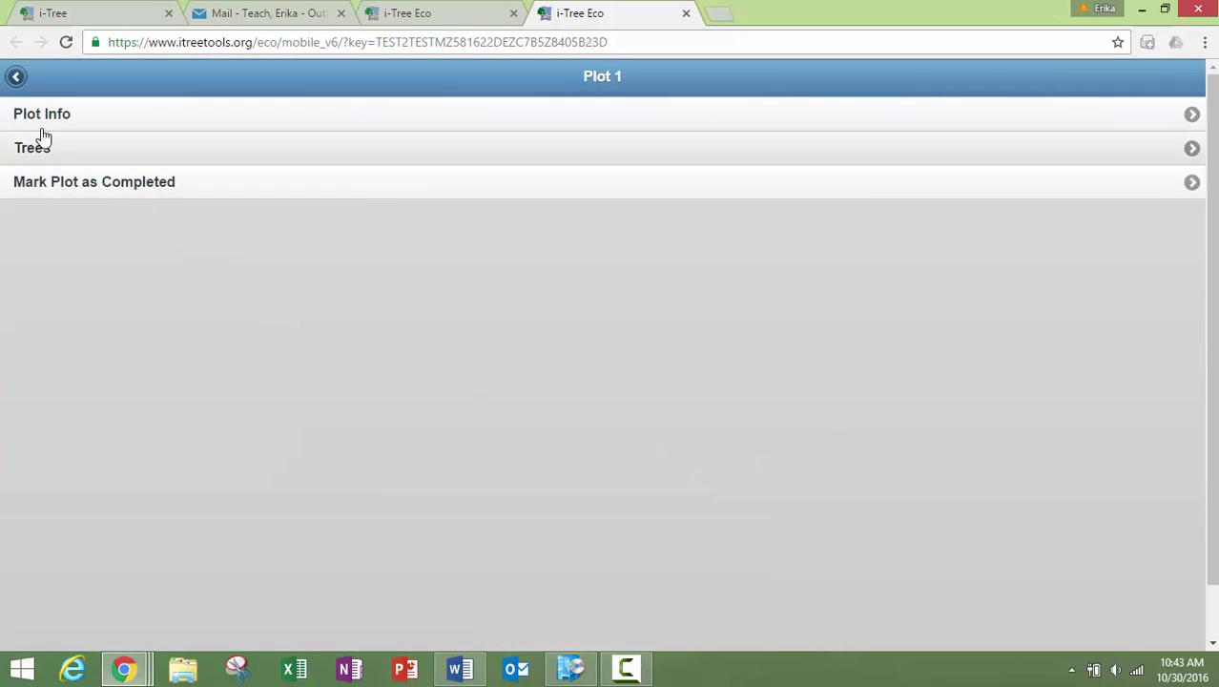
Step: Check plot 1's trees list, then mark the plot as completed
{"action": "left_click", "coordinate": [1192, 153]}
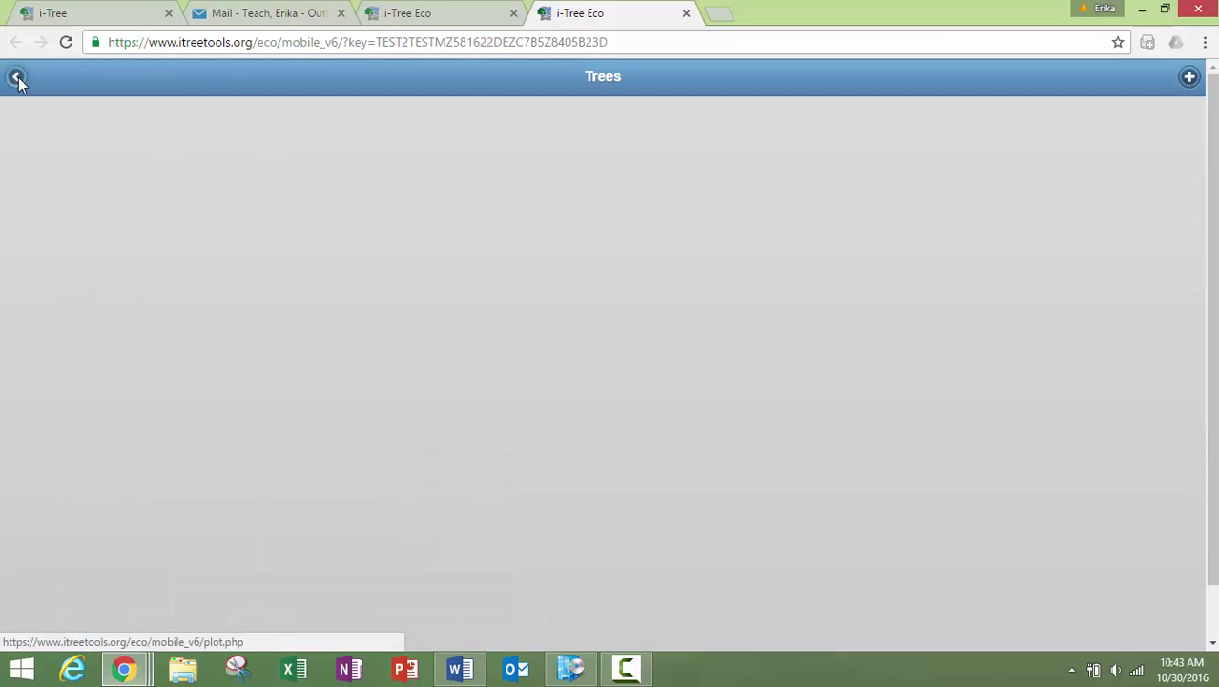
{"action": "left_click", "coordinate": [17, 76]}
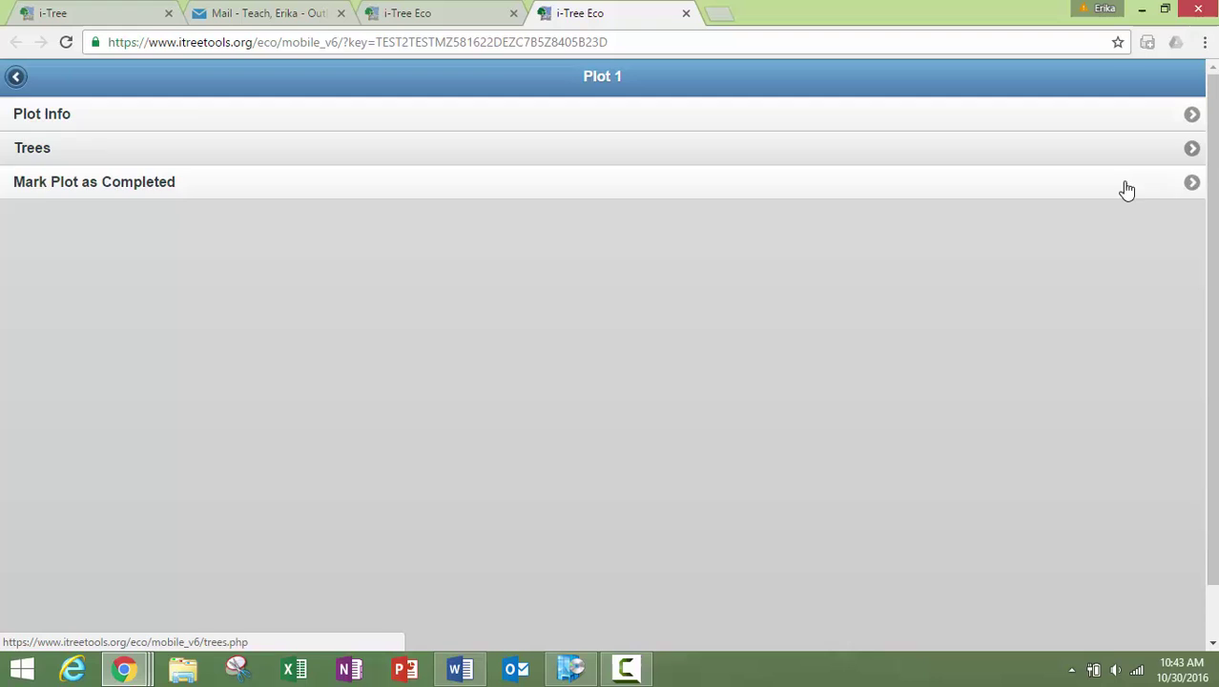
{"action": "left_click", "coordinate": [1191, 182]}
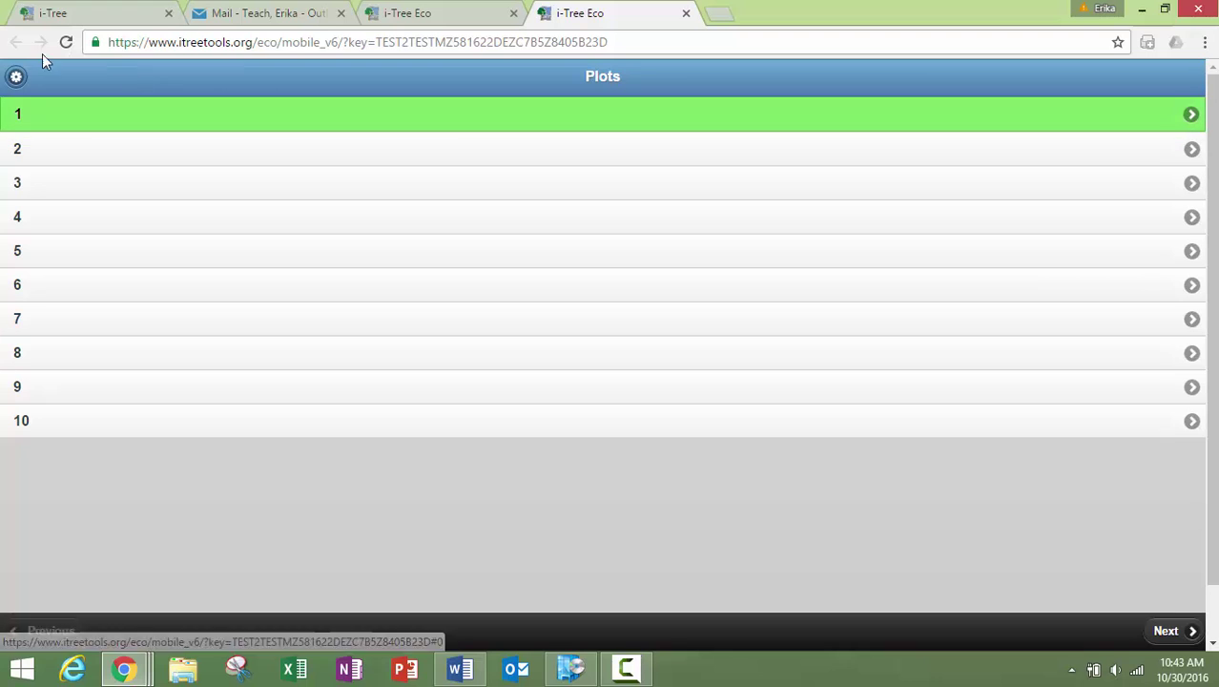
Step: Set 15 items per page, circumference measurement and Scientific Name species format
{"action": "left_click", "coordinate": [17, 78]}
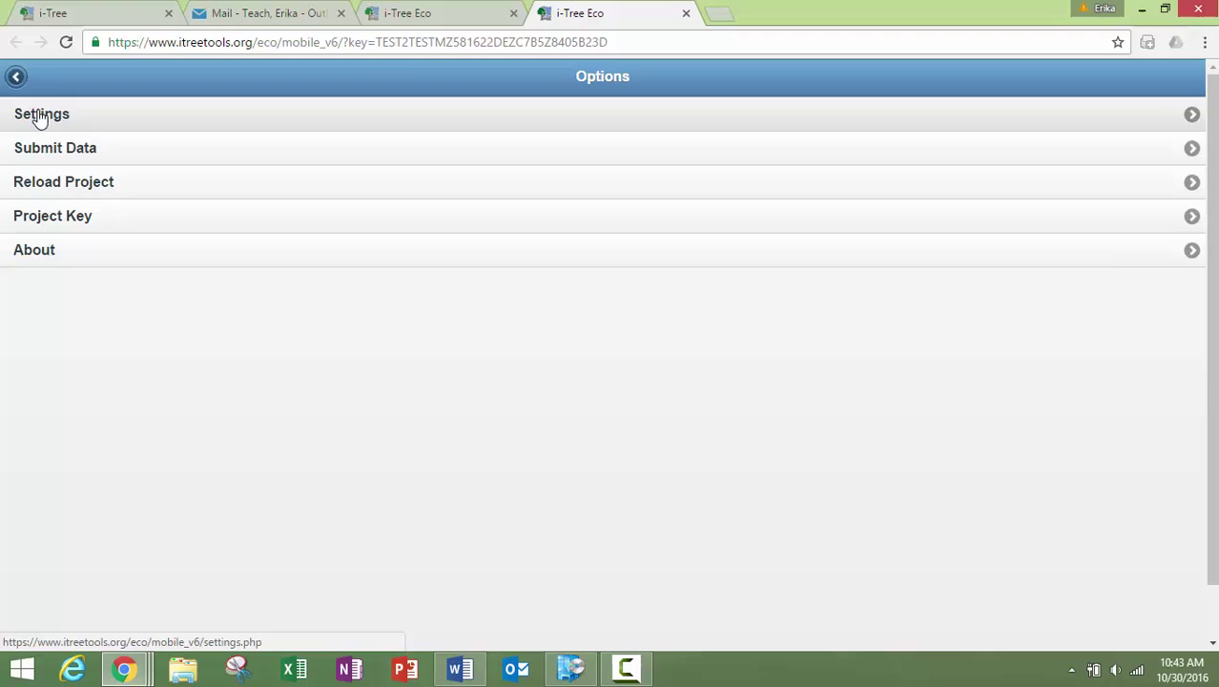
{"action": "left_click", "coordinate": [40, 117]}
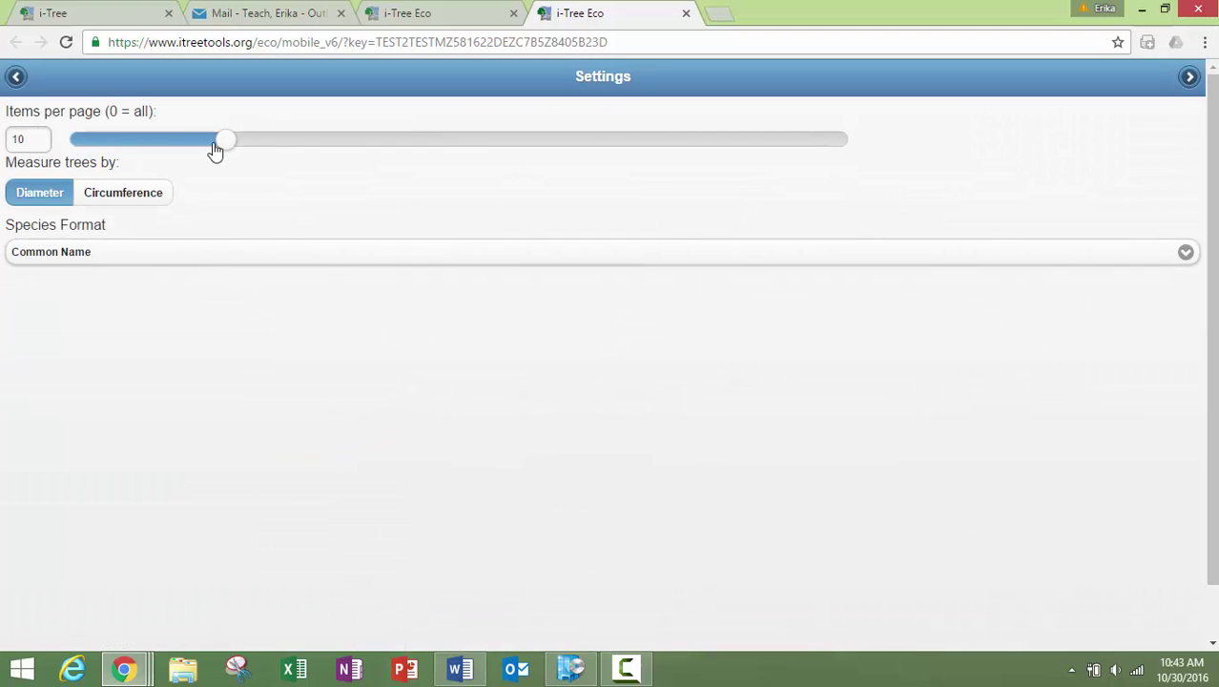
{"action": "left_click", "coordinate": [326, 143]}
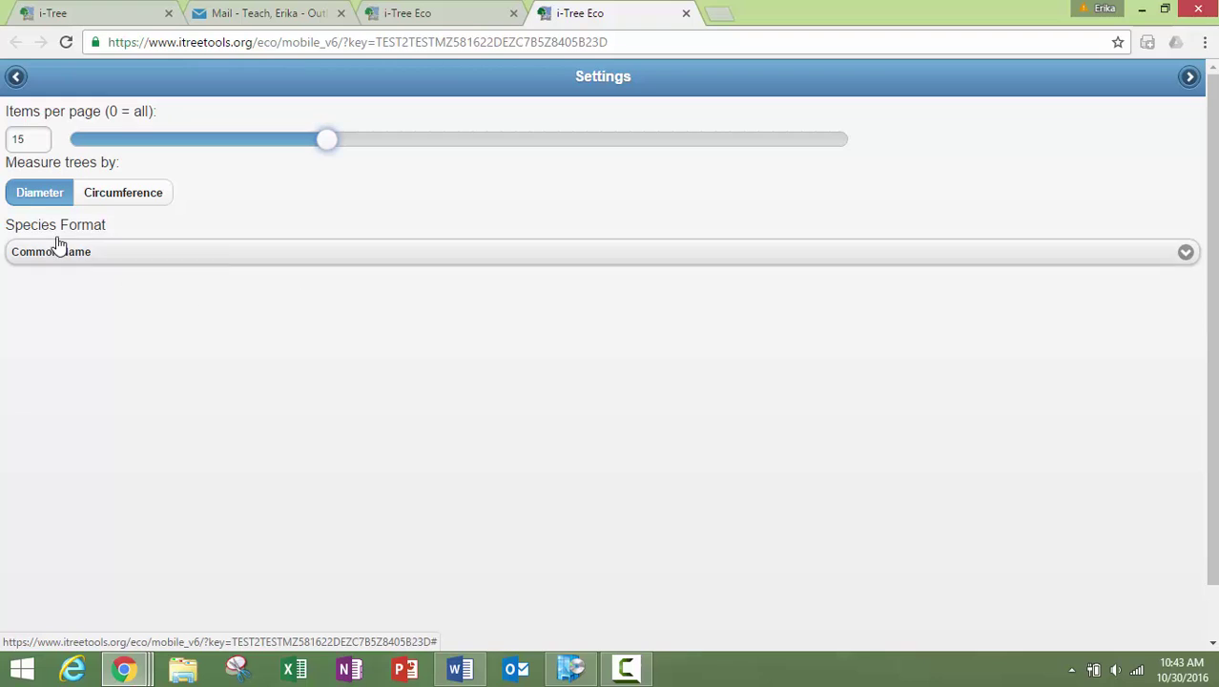
{"action": "left_click", "coordinate": [133, 200]}
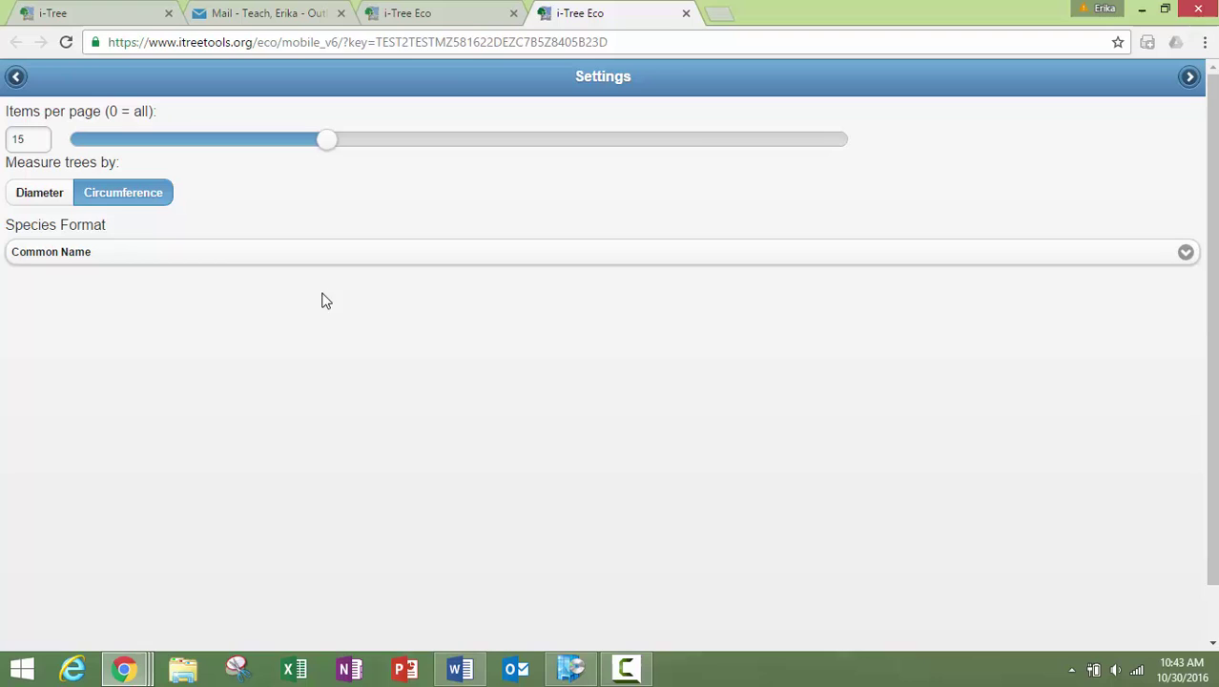
{"action": "left_click", "coordinate": [1186, 253]}
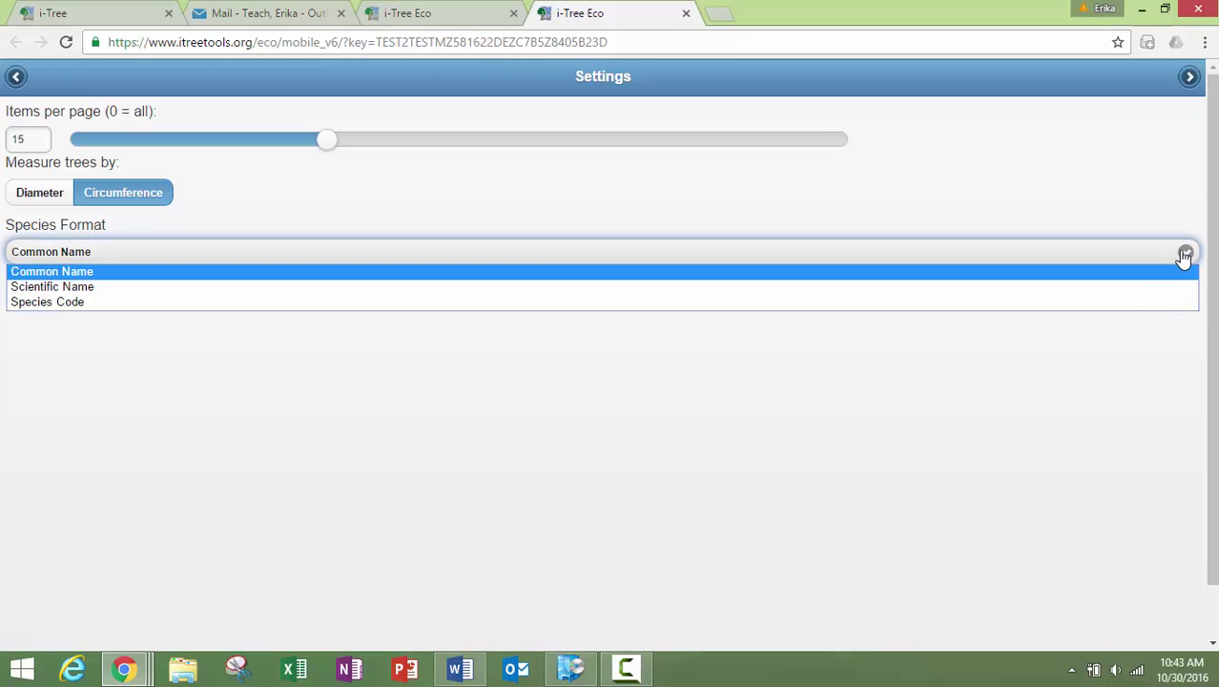
{"action": "left_click", "coordinate": [1132, 289]}
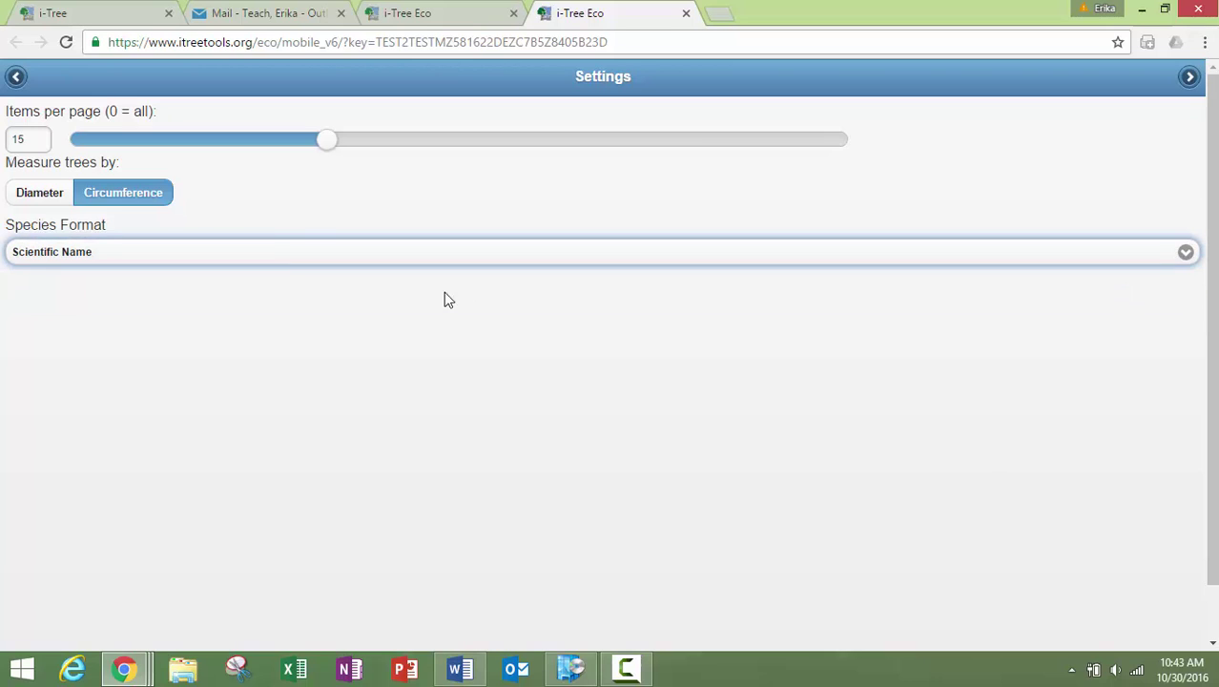
Step: Submit the completed plot data from the Submit Data page
{"action": "left_click", "coordinate": [14, 75]}
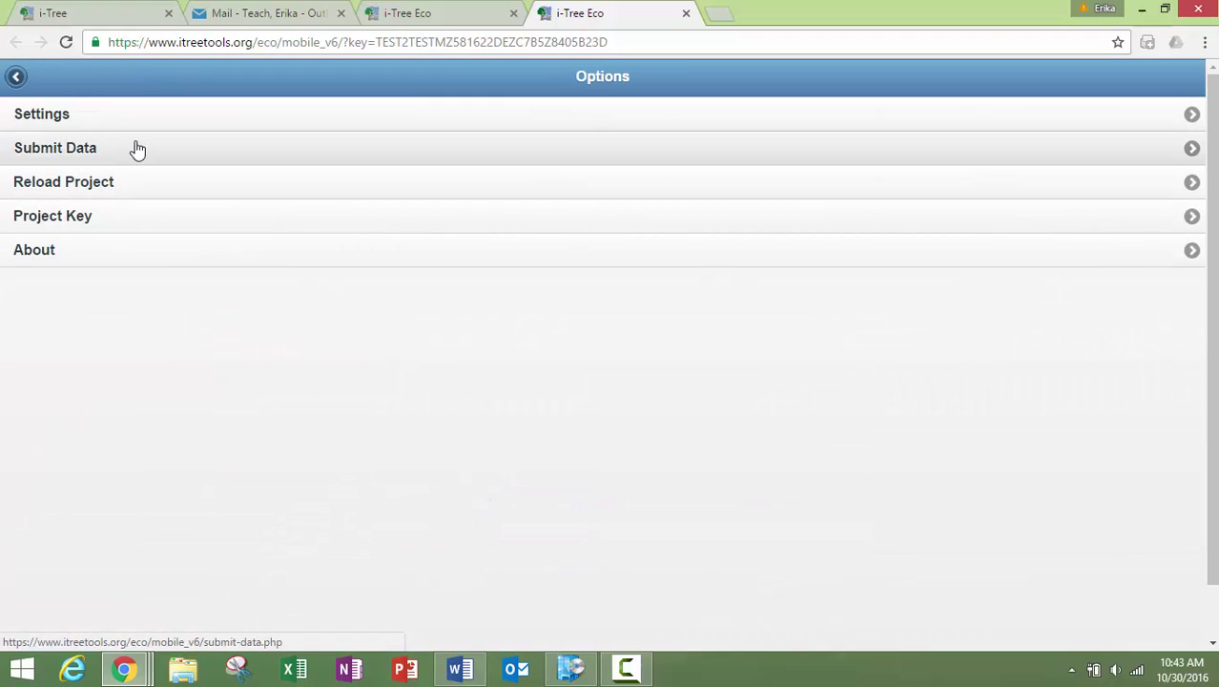
{"action": "left_click", "coordinate": [137, 150]}
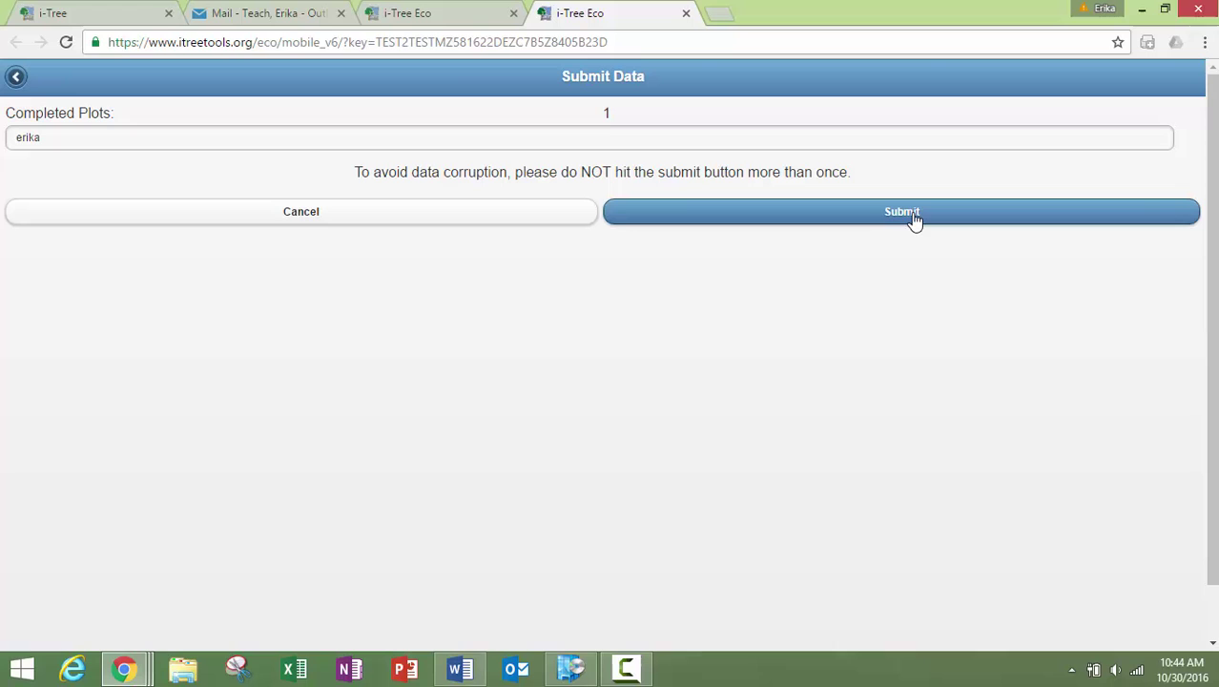
{"action": "left_click", "coordinate": [916, 219]}
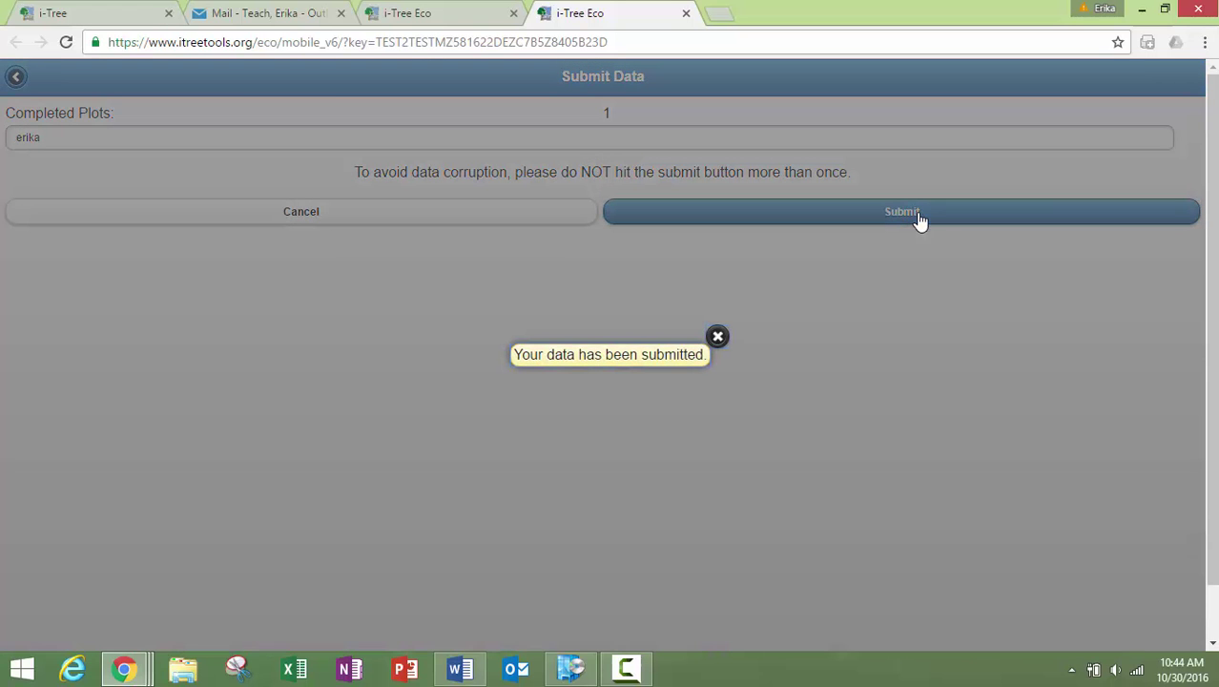
Step: Dismiss the submission confirmation and decline reloading the project
{"action": "left_click", "coordinate": [717, 337]}
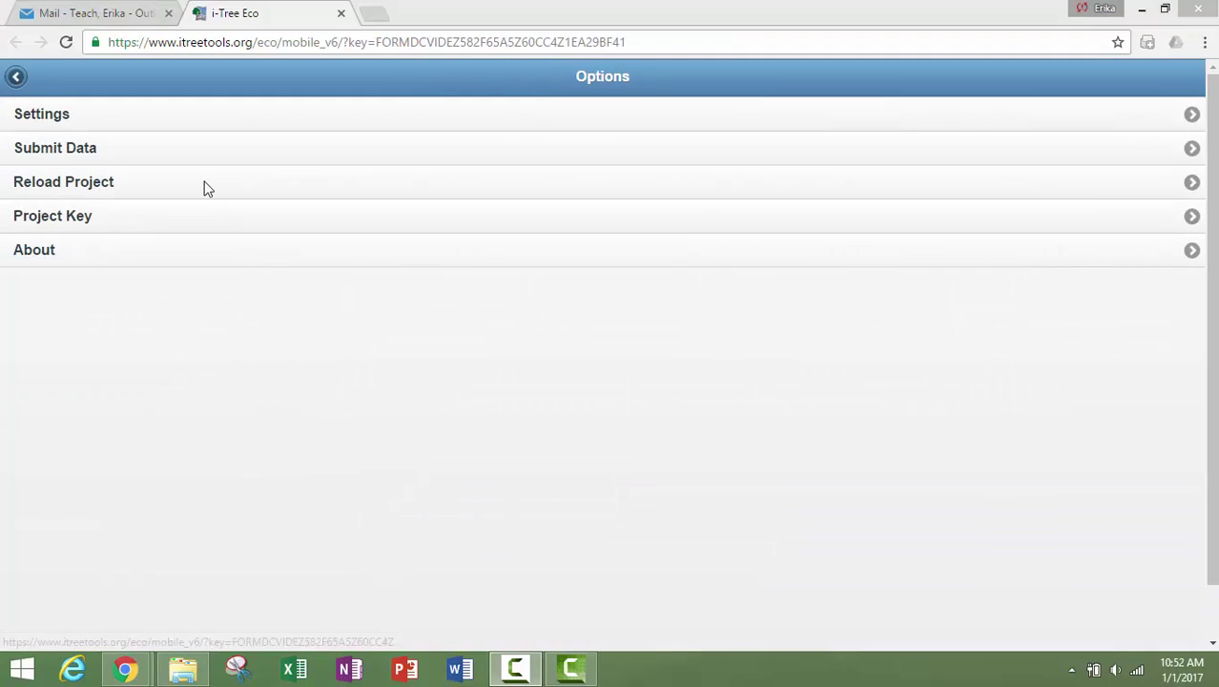
{"action": "left_click", "coordinate": [206, 187]}
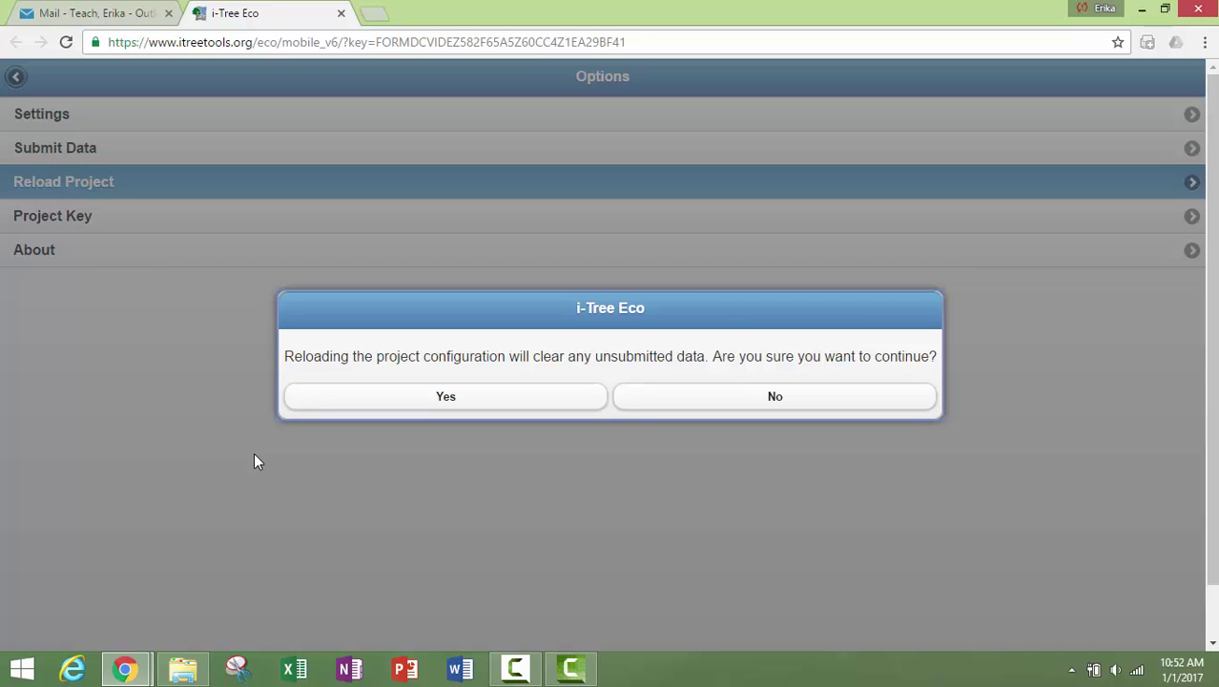
{"action": "left_click", "coordinate": [669, 393]}
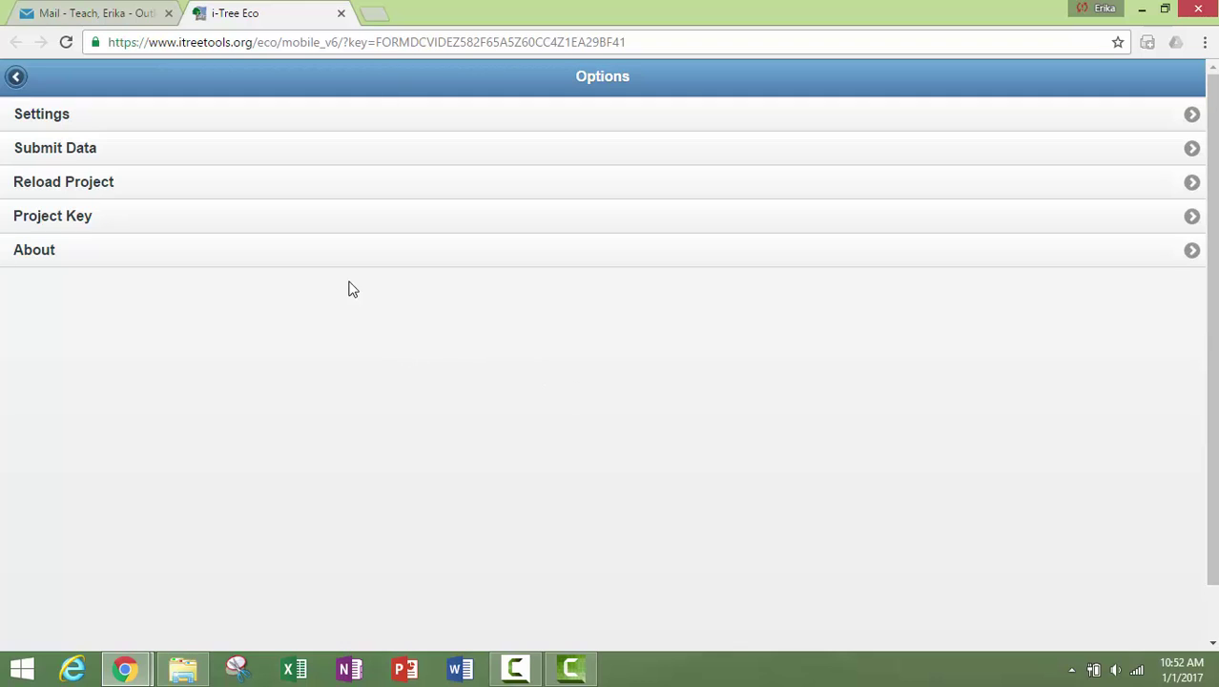
Step: View and close the current project key, then open the About partners page
{"action": "left_click", "coordinate": [242, 226]}
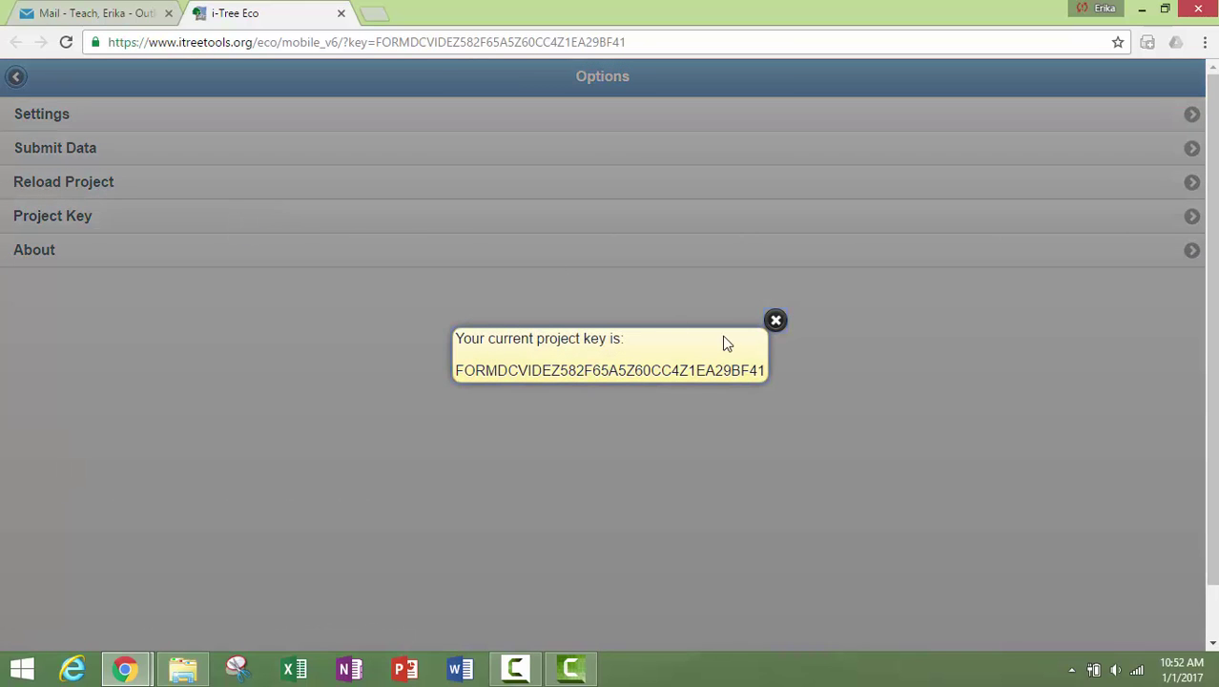
{"action": "left_click", "coordinate": [776, 321]}
{"action": "left_click", "coordinate": [384, 263]}
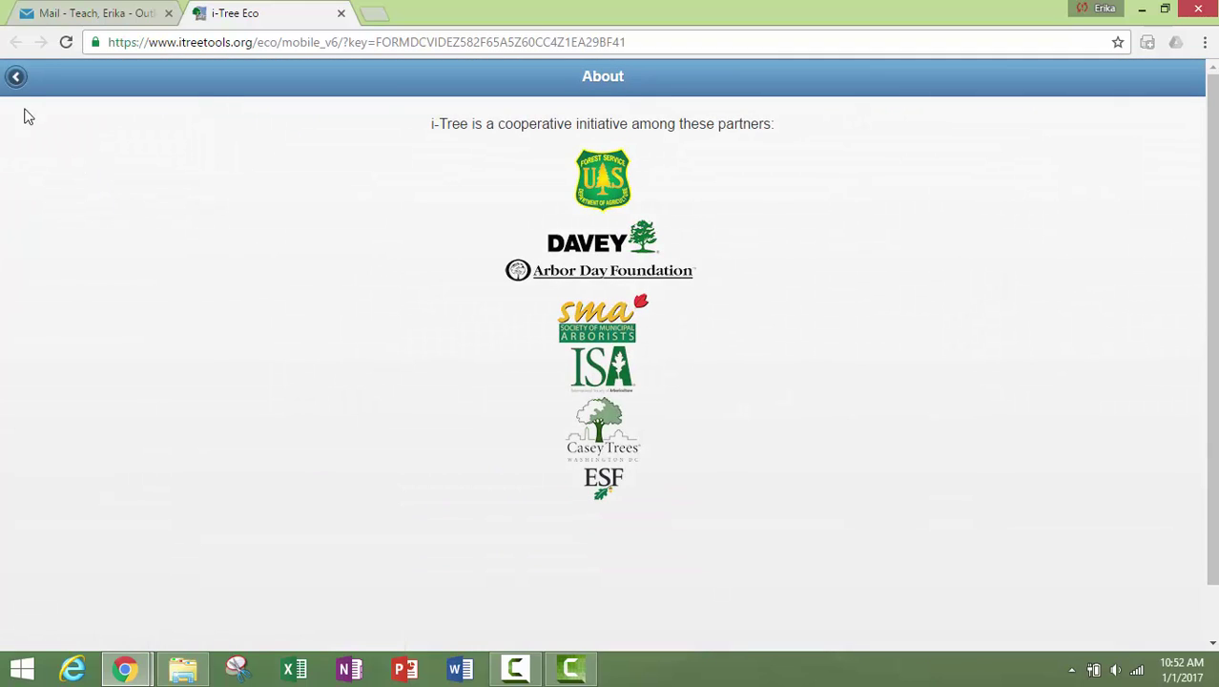
Step: Go back from the About page to the test 2 project's Options menu
{"action": "left_click", "coordinate": [14, 80]}
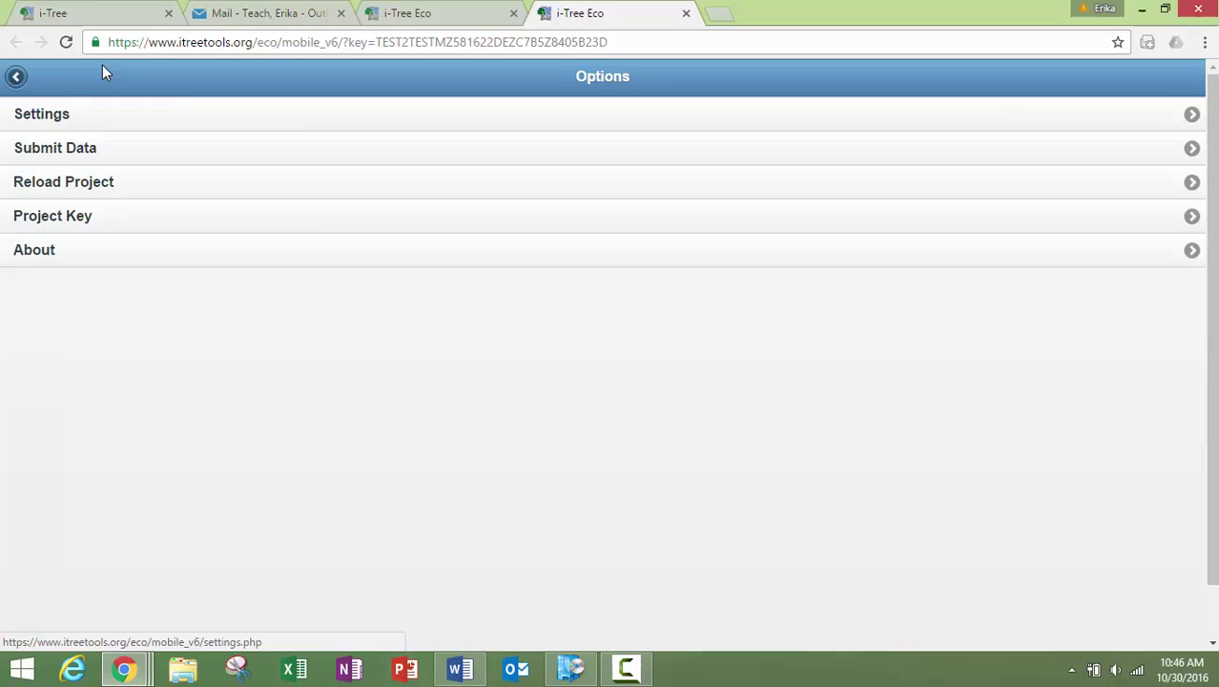
Step: Open All Support on the i-Tree website and scroll down to the User Forum section
{"action": "left_click", "coordinate": [95, 13]}
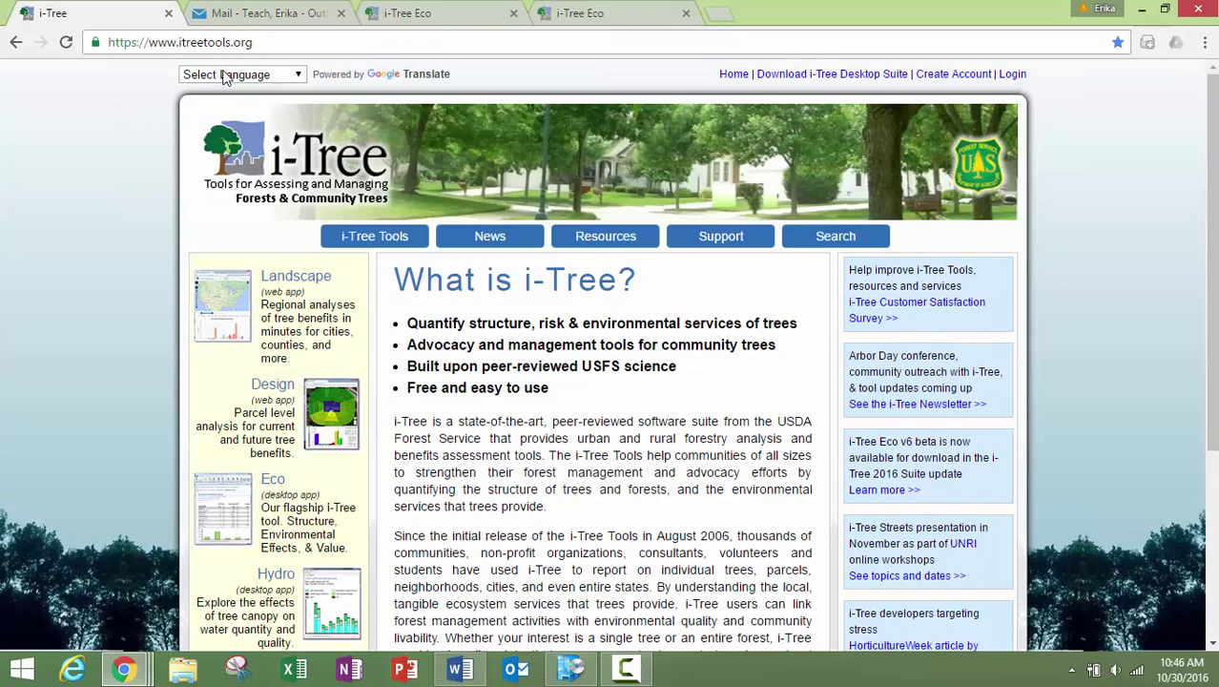
{"action": "left_click", "coordinate": [595, 239]}
{"action": "mouse_move", "coordinate": [705, 239]}
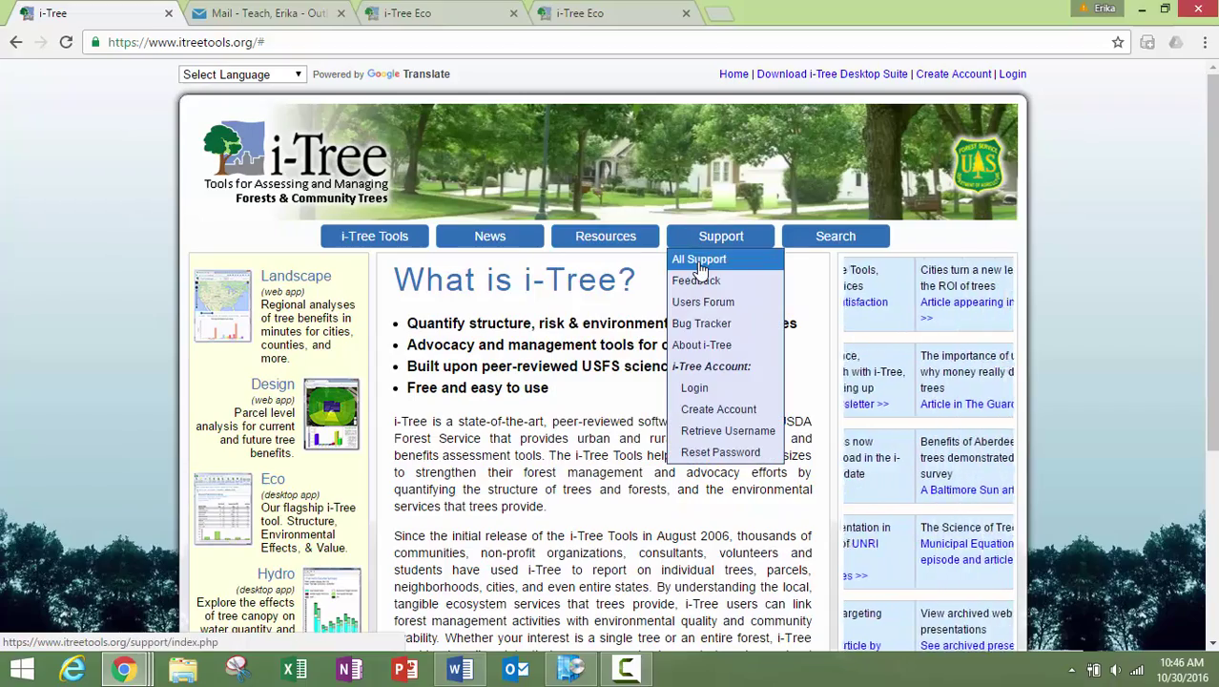
{"action": "left_click", "coordinate": [699, 261]}
{"action": "scroll", "coordinate": [694, 468], "scroll_direction": "down", "scroll_amount": 5}
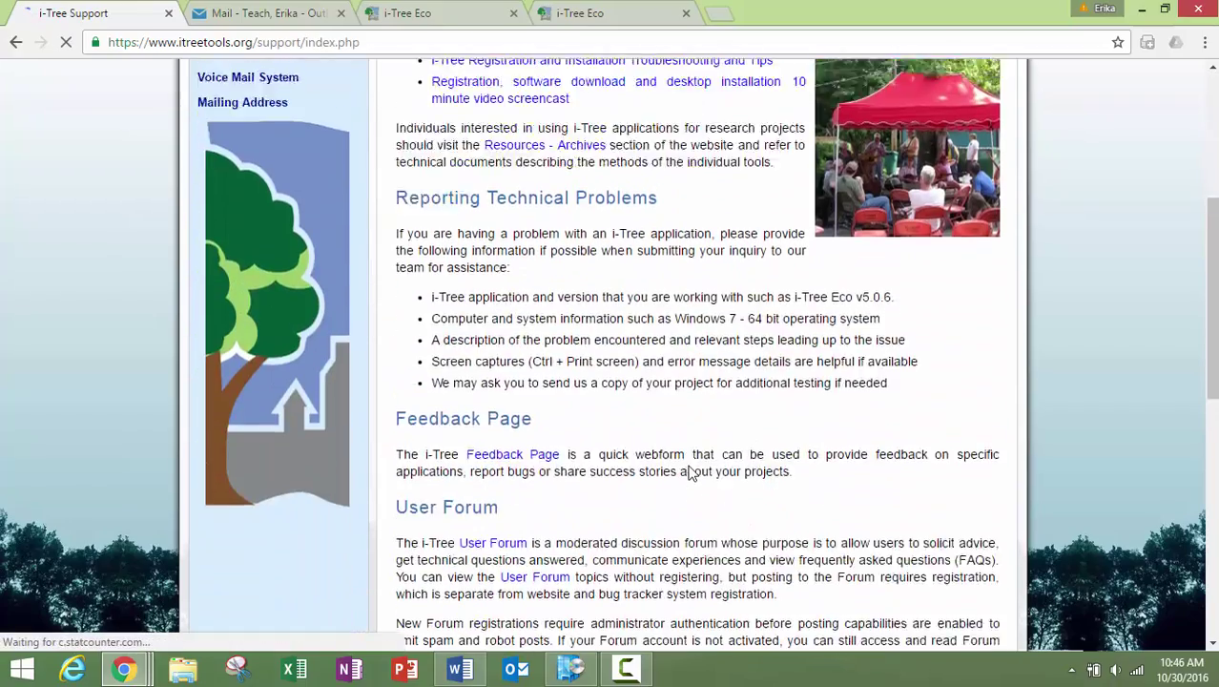